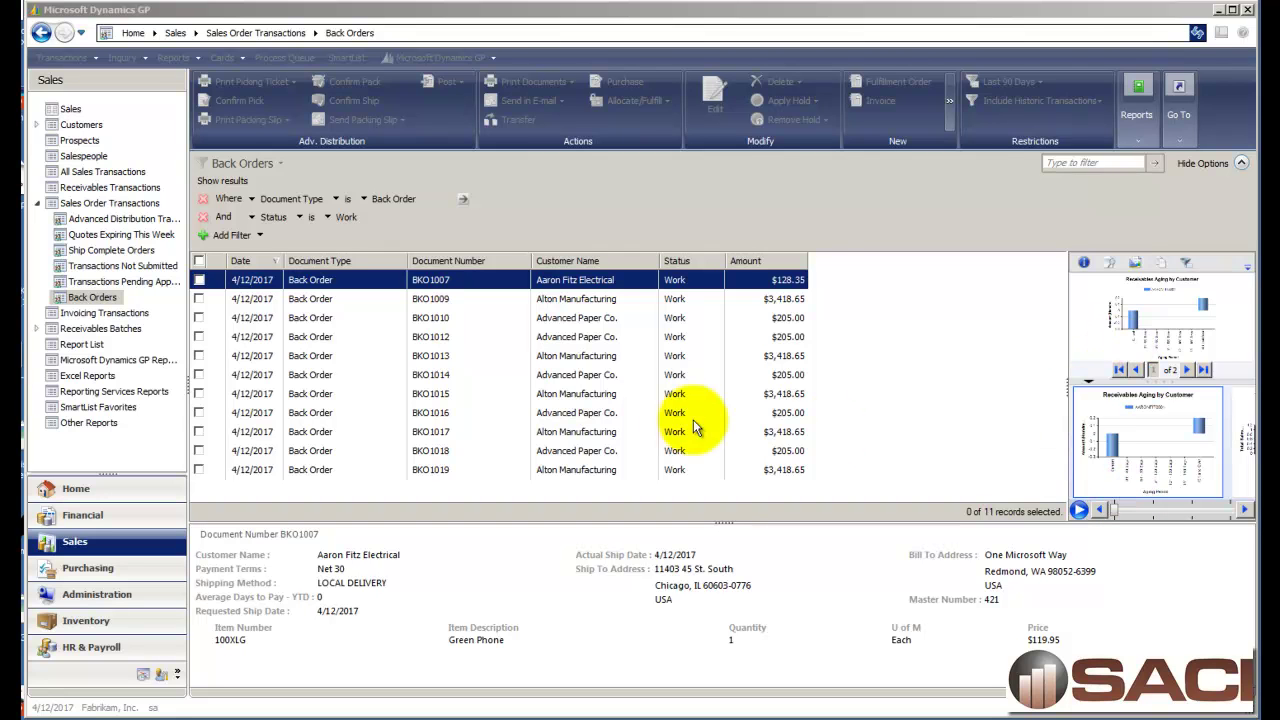
Examine the customer and item details of several work-status back orders in the Back Orders list
{"action": "left_click", "coordinate": [560, 415]}
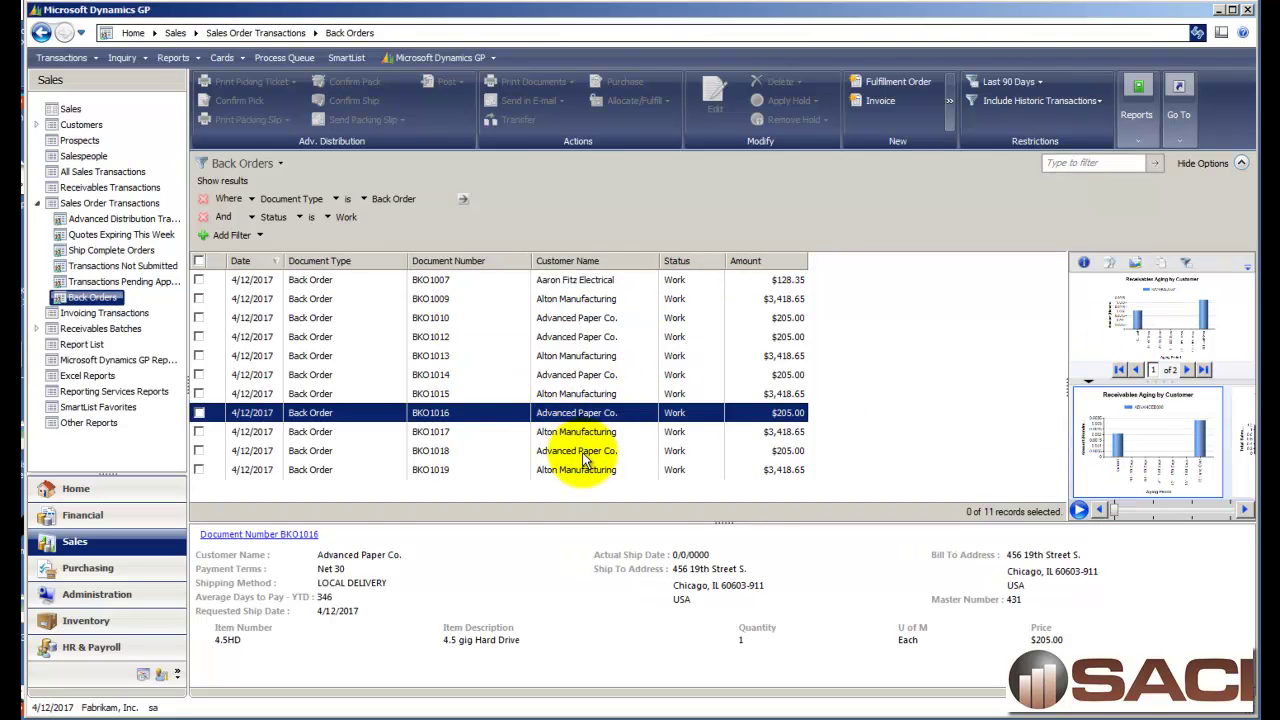
{"action": "left_click", "coordinate": [570, 452]}
{"action": "left_click", "coordinate": [590, 358]}
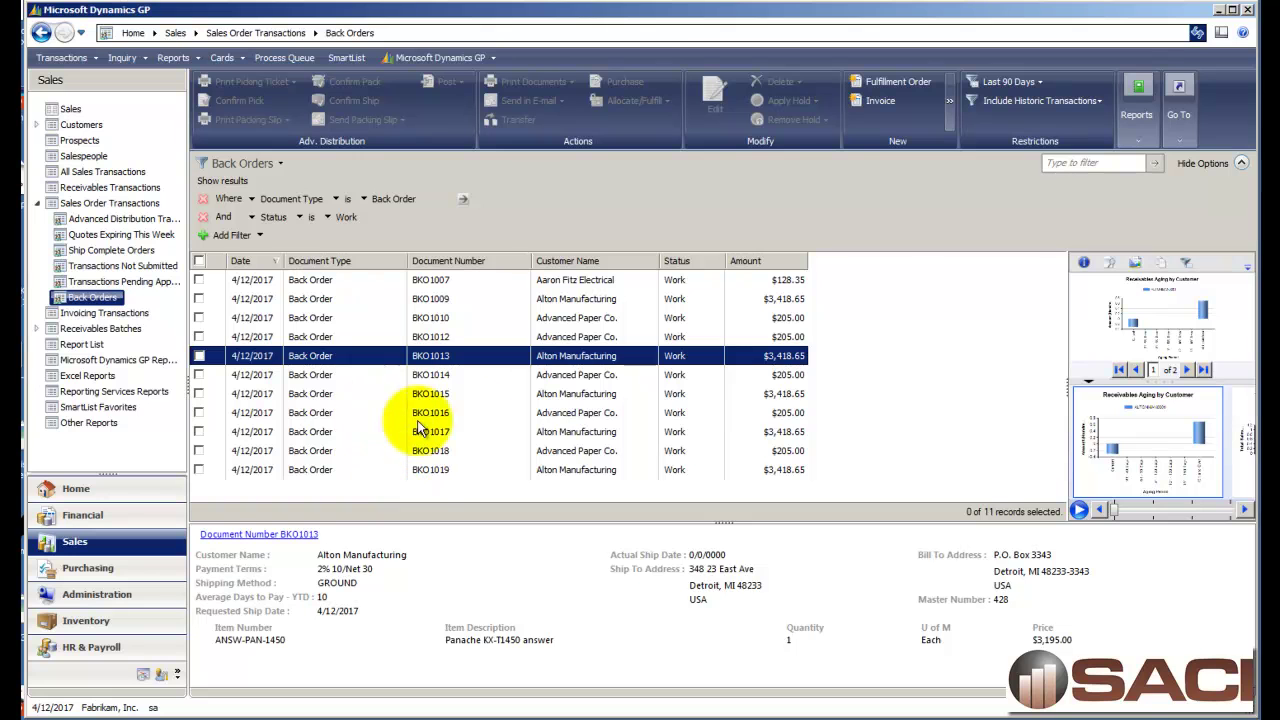
{"action": "left_click", "coordinate": [472, 412]}
{"action": "left_click", "coordinate": [438, 356]}
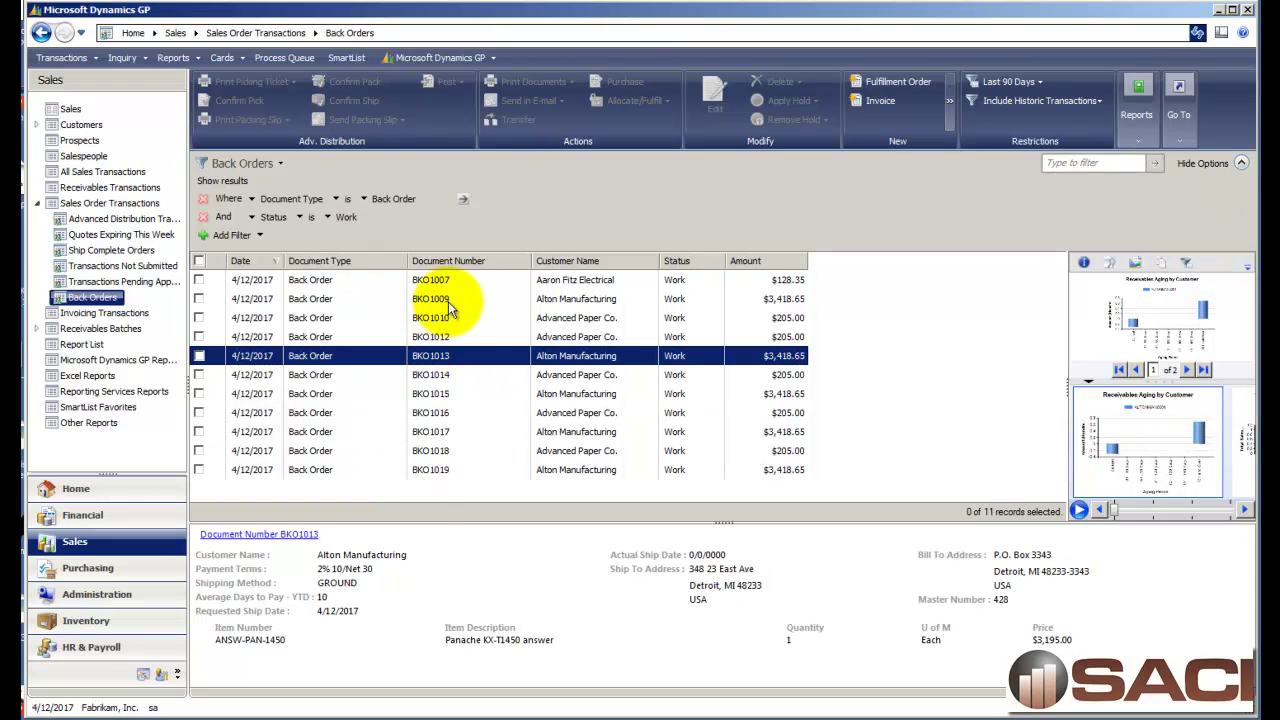
{"action": "left_click", "coordinate": [448, 301]}
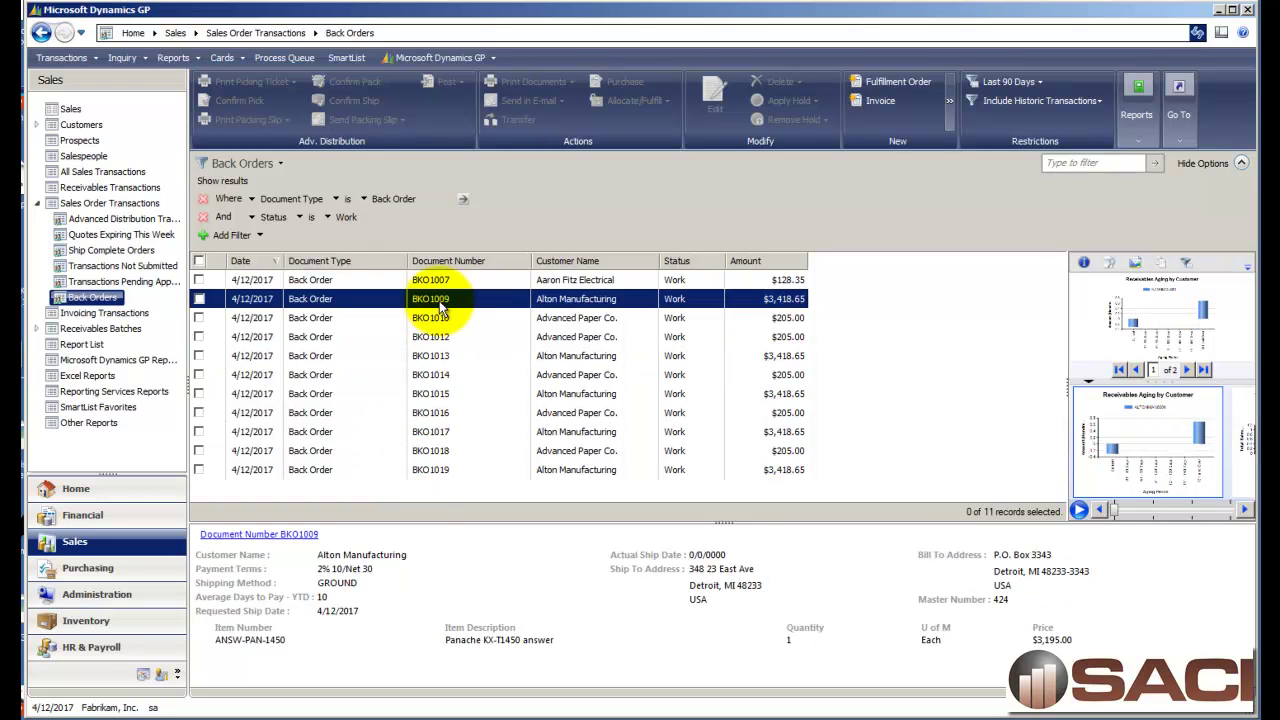
{"action": "left_click", "coordinate": [370, 343]}
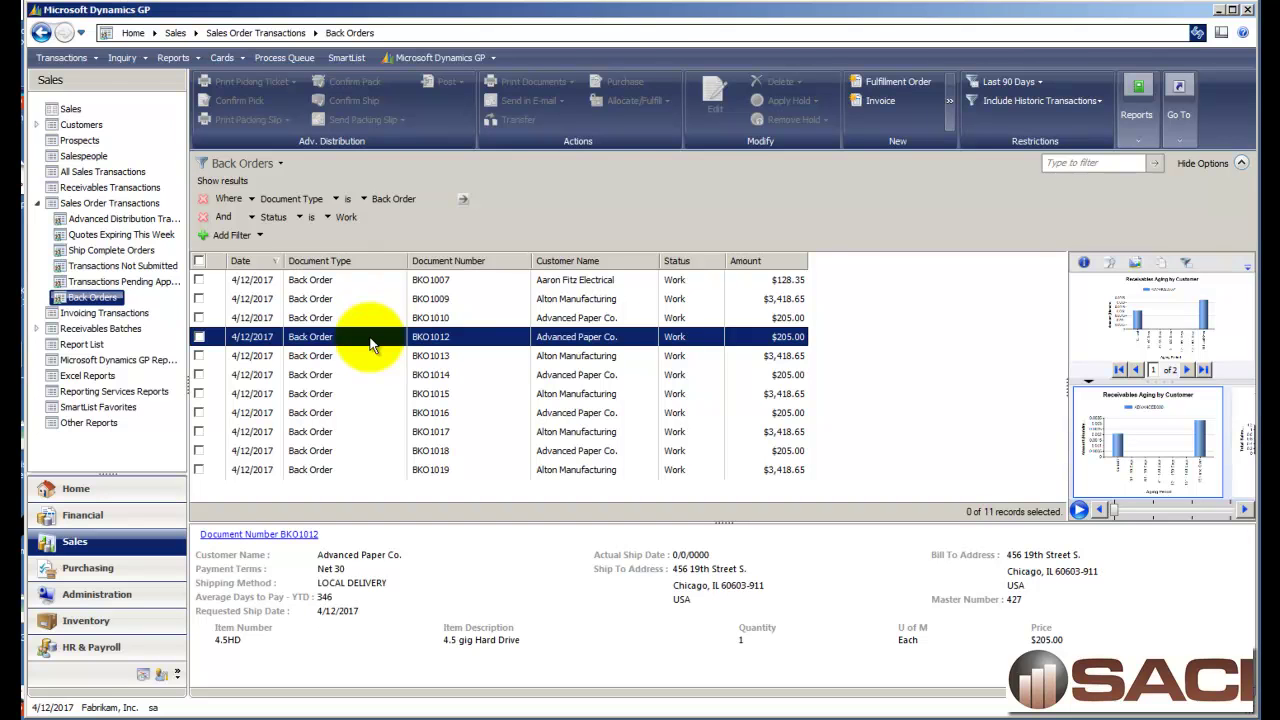
{"action": "left_click", "coordinate": [360, 376]}
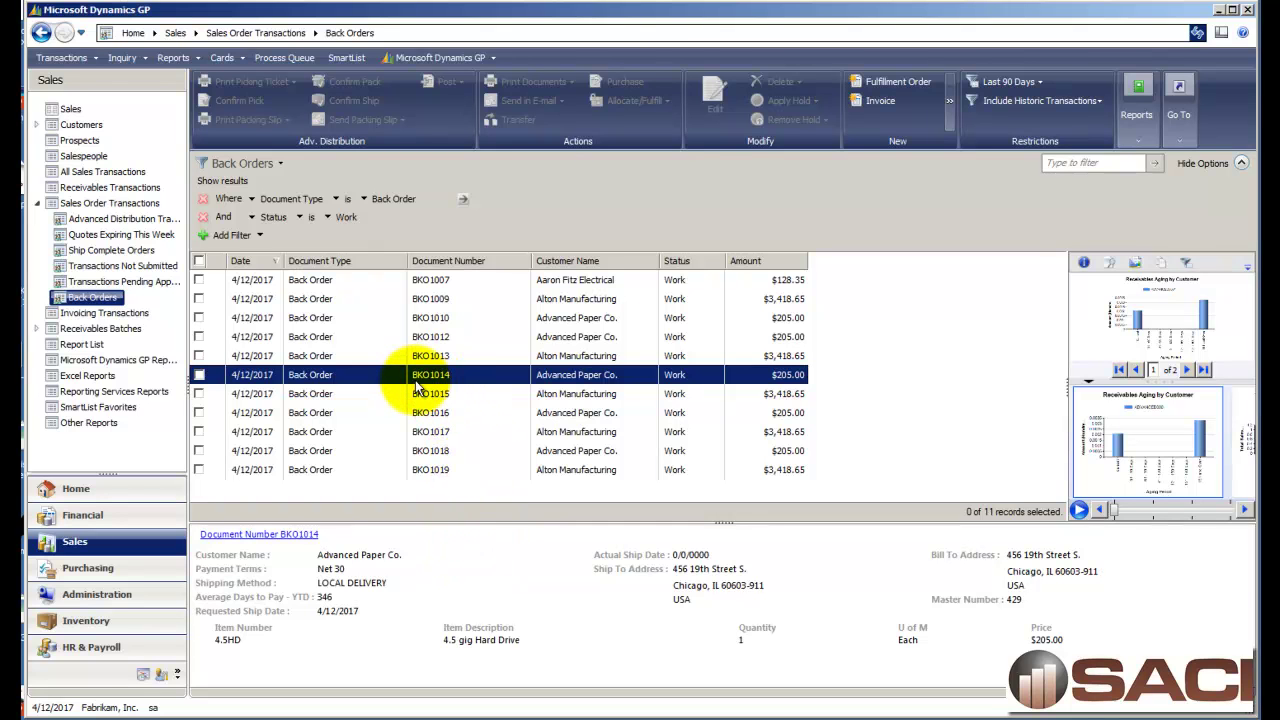
{"action": "left_click", "coordinate": [313, 218]}
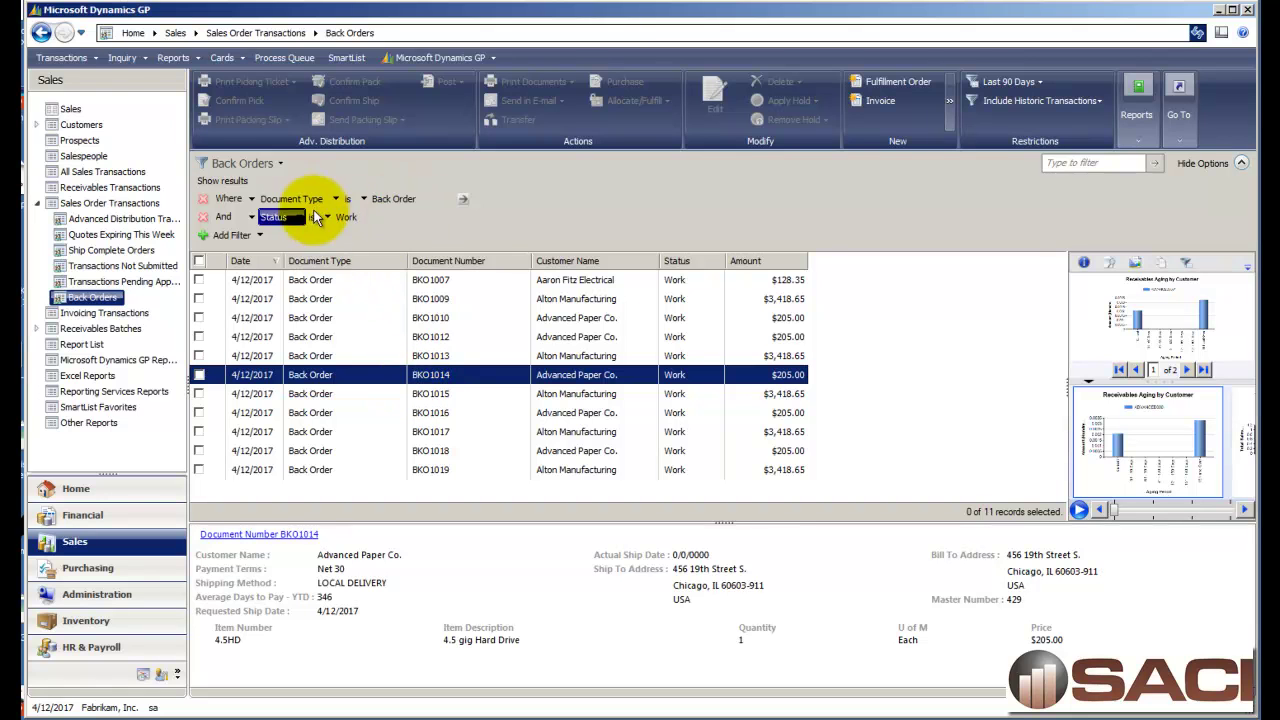
Assign the third listed back order, for Advanced Paper Co., to batch 042613, save it and close the entry window
{"action": "left_click", "coordinate": [309, 318]}
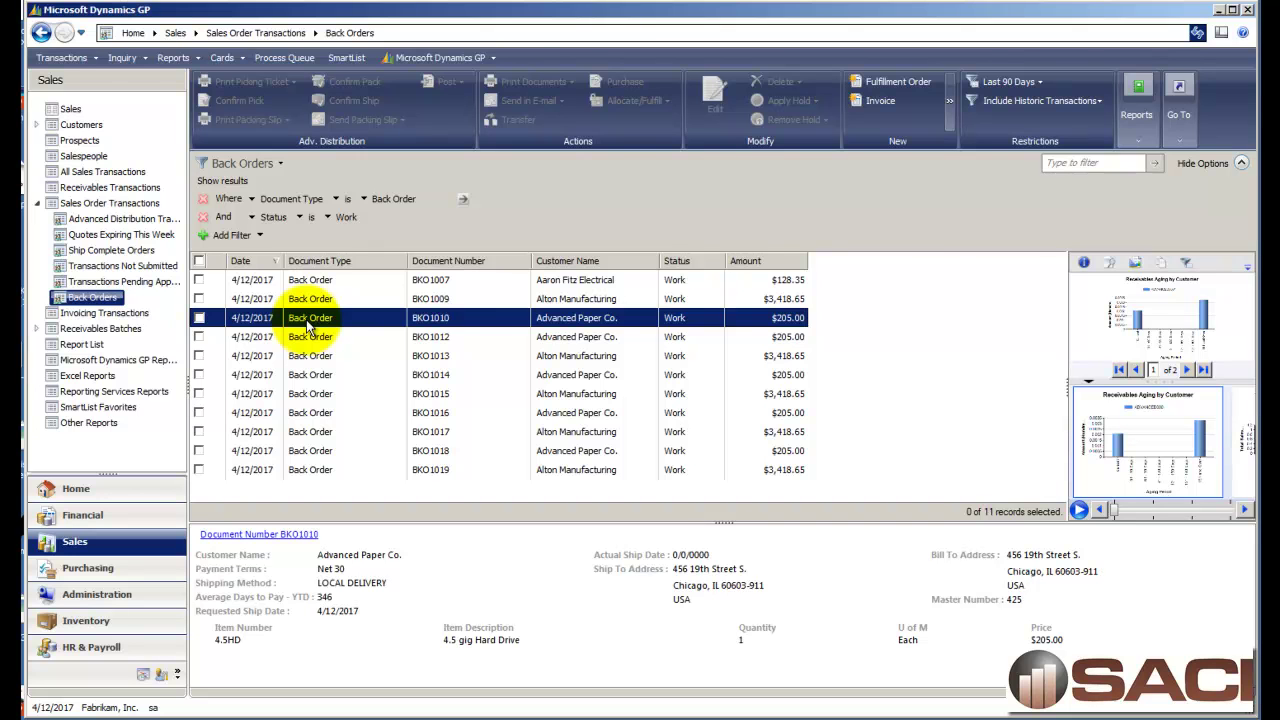
{"action": "double_click", "coordinate": [308, 326]}
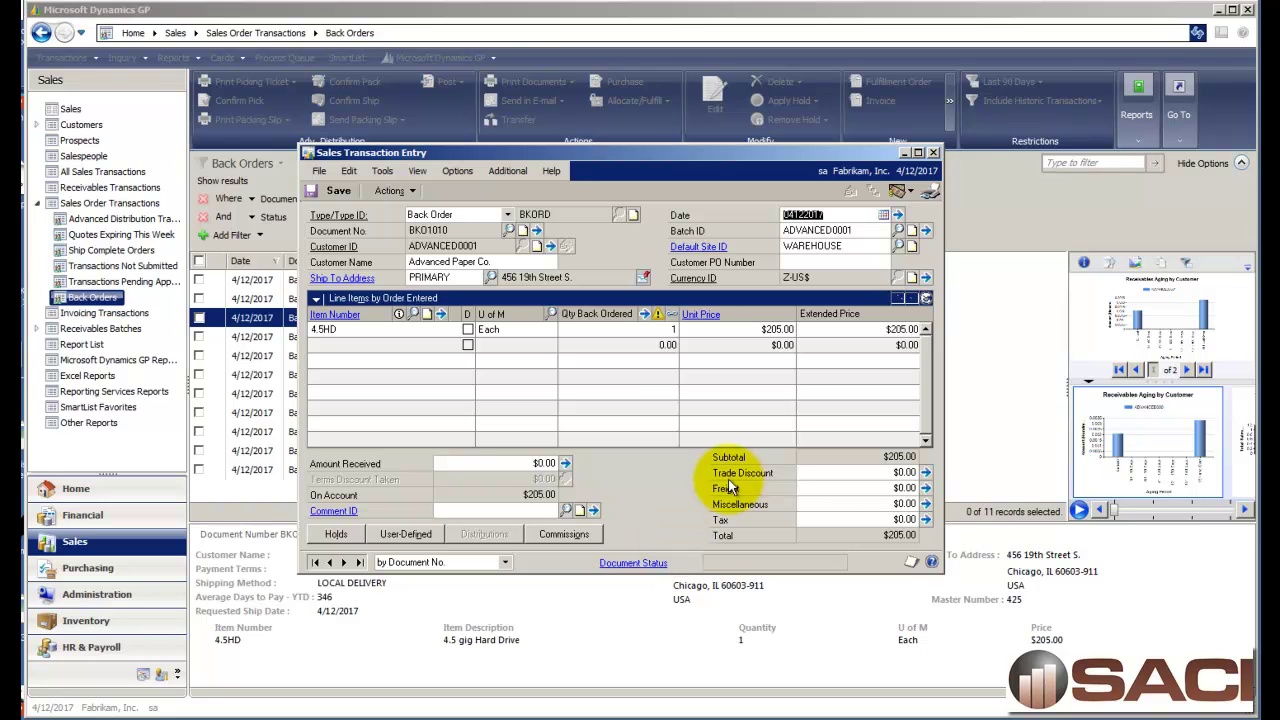
{"action": "left_click", "coordinate": [878, 231]}
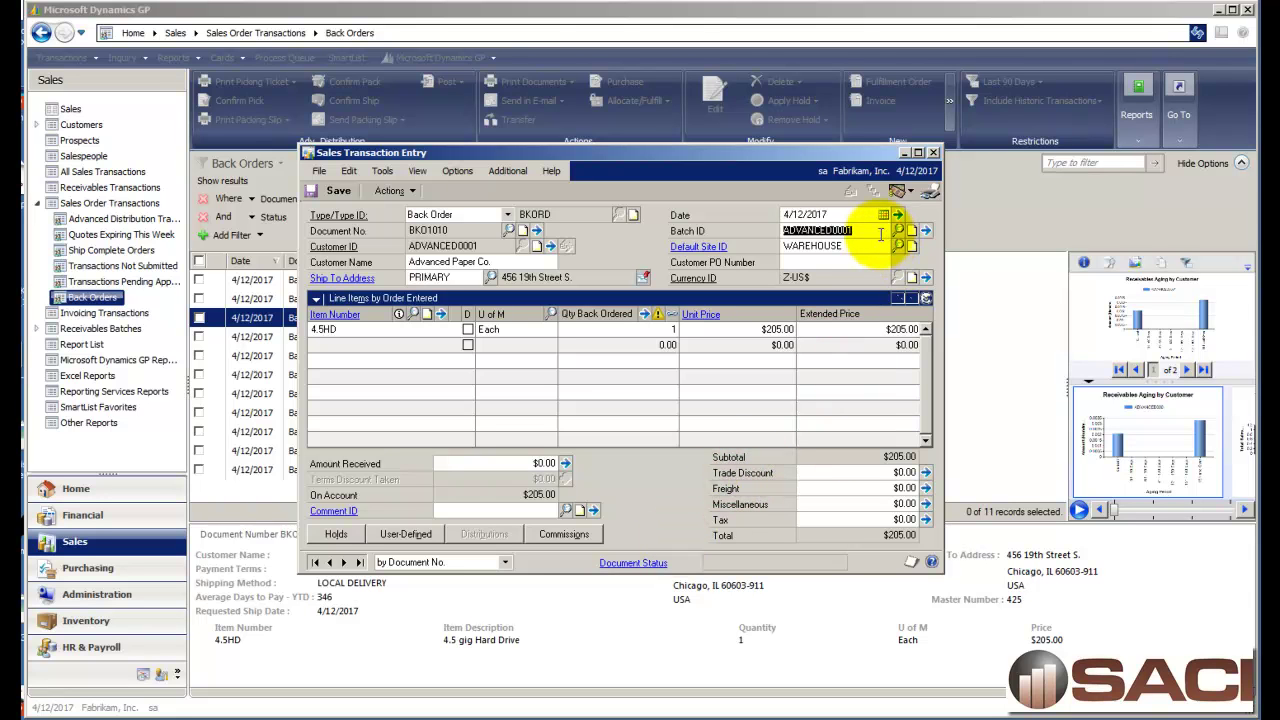
{"action": "type", "text": "042613"}
{"action": "key", "text": "Tab"}
{"action": "left_click", "coordinate": [666, 423]}
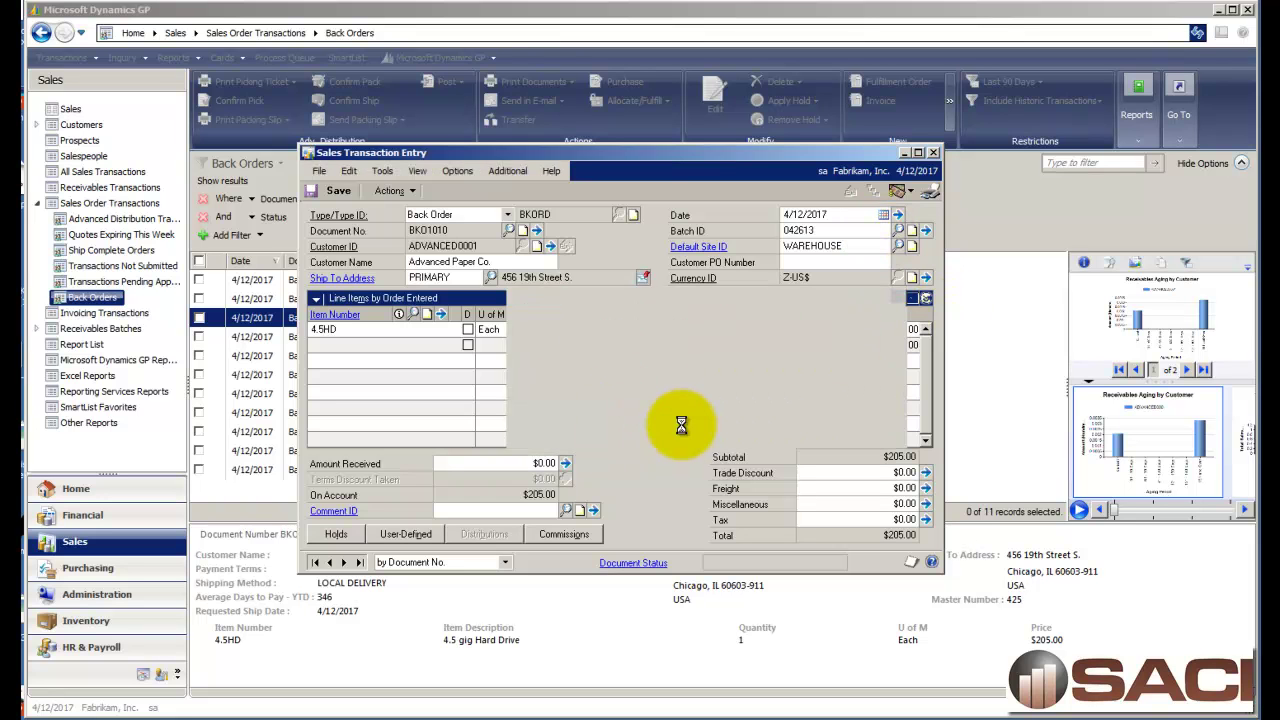
{"action": "left_click", "coordinate": [265, 201]}
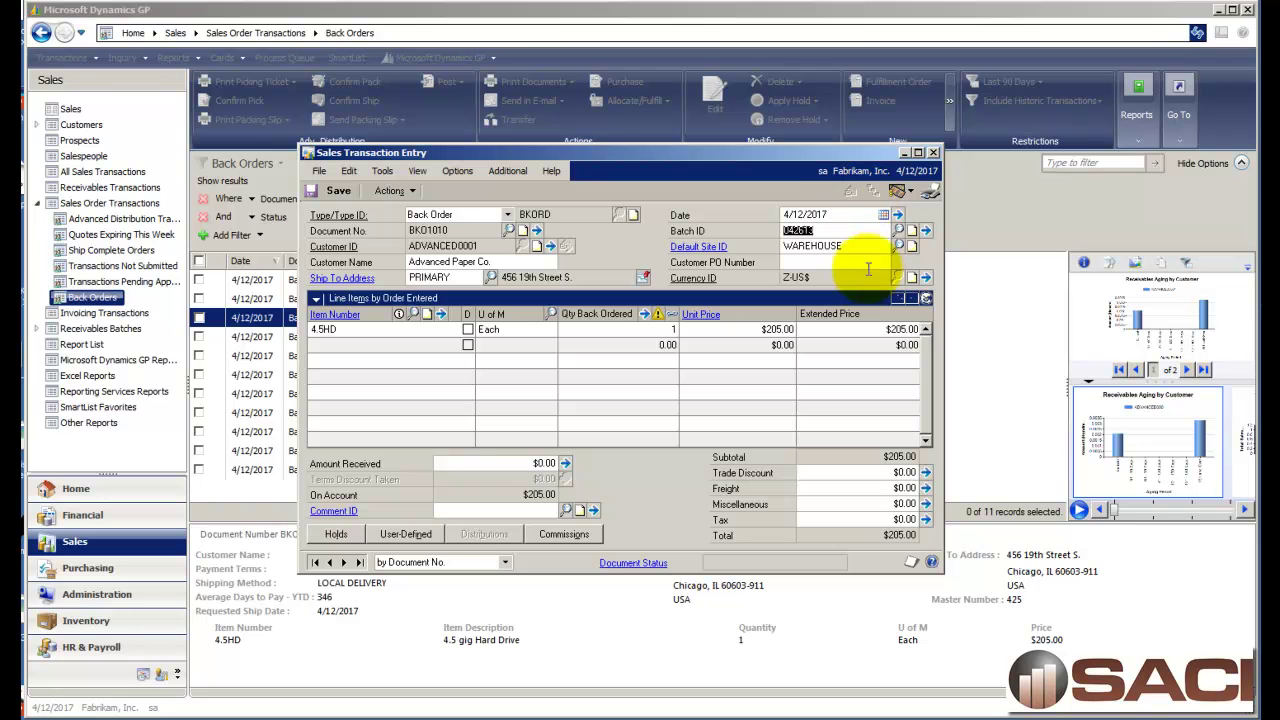
{"action": "left_click", "coordinate": [333, 190]}
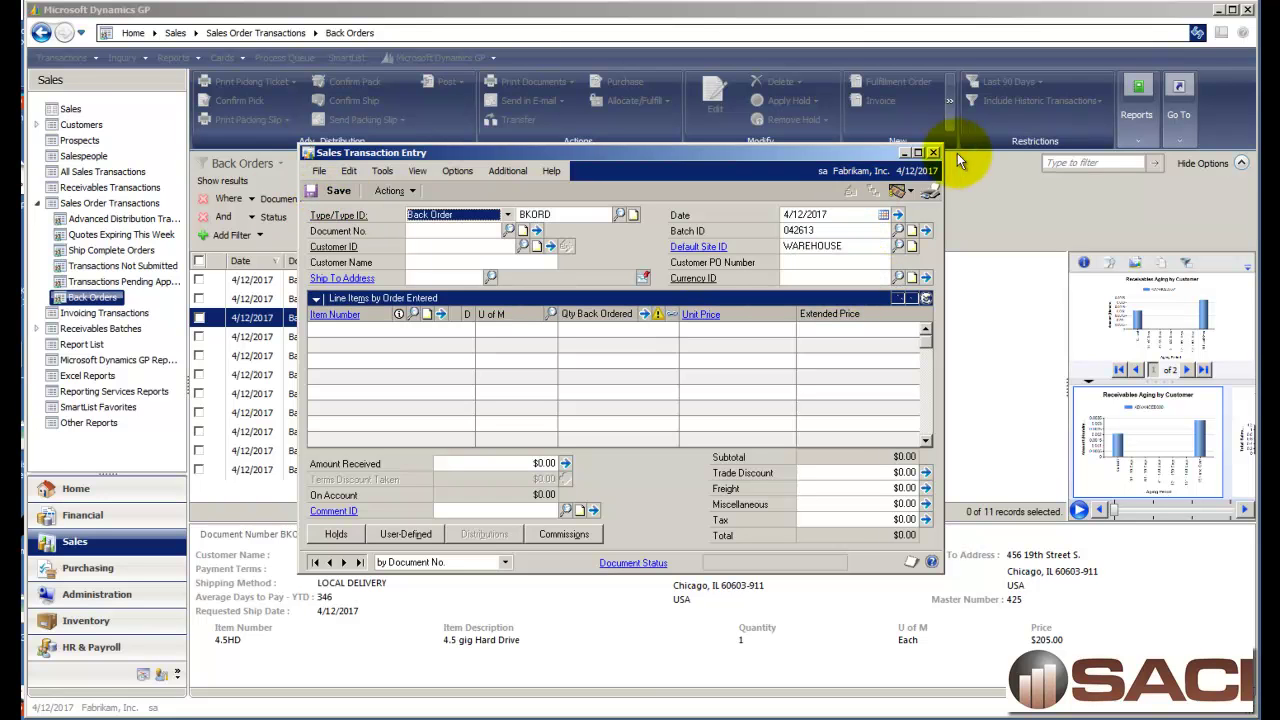
{"action": "left_click", "coordinate": [934, 152]}
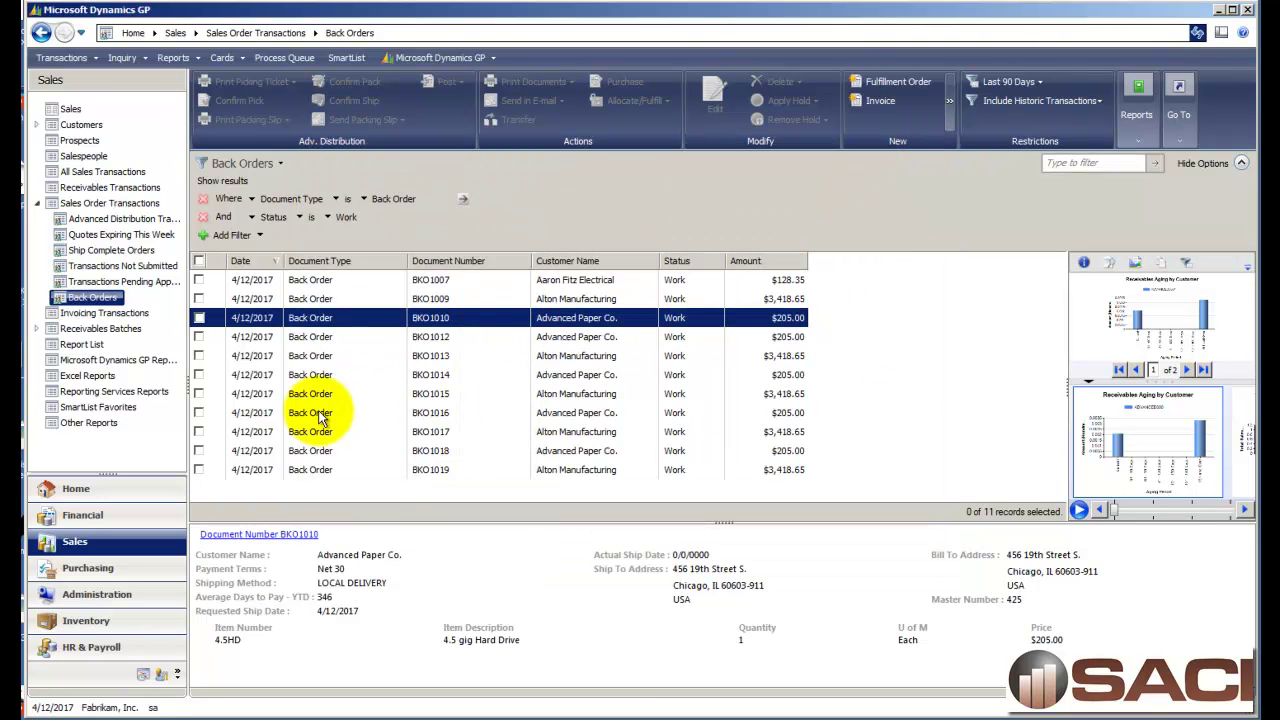
Assign the seventh listed back order, for Alton Manufacturing, to batch 042613, save it and close the entry window
{"action": "double_click", "coordinate": [315, 400]}
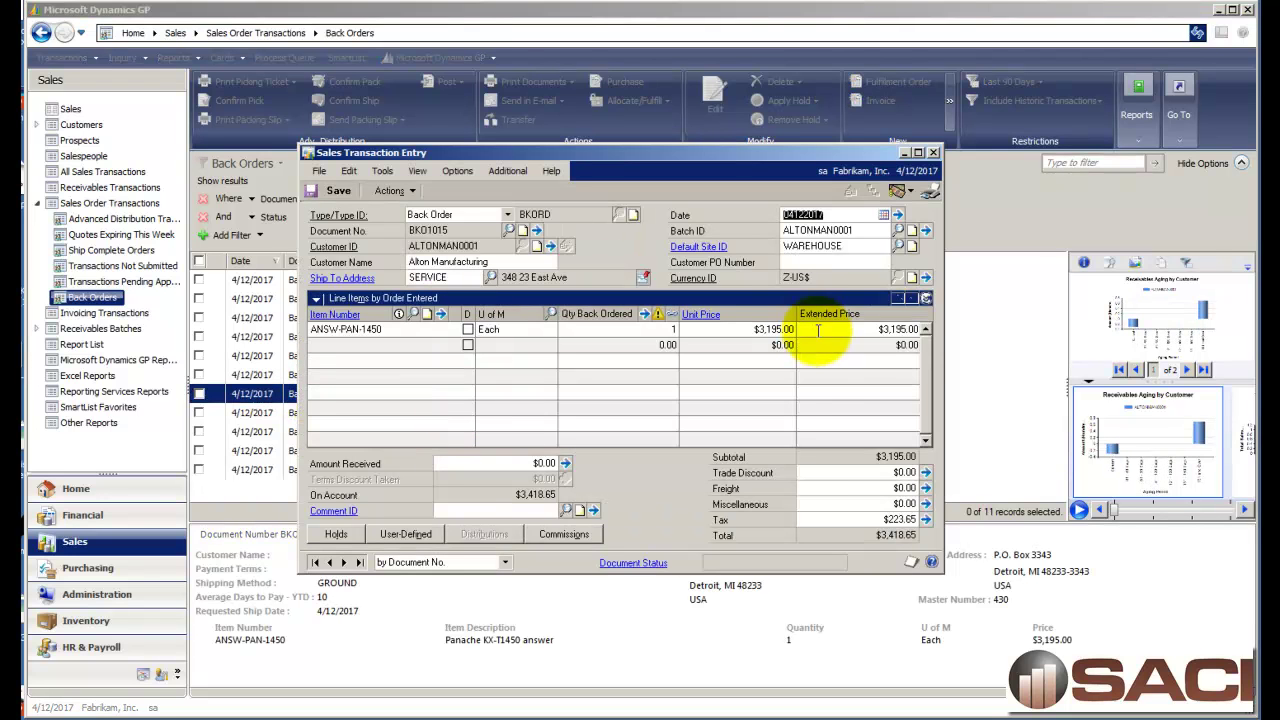
{"action": "key", "text": "Tab"}
{"action": "type", "text": "042613"}
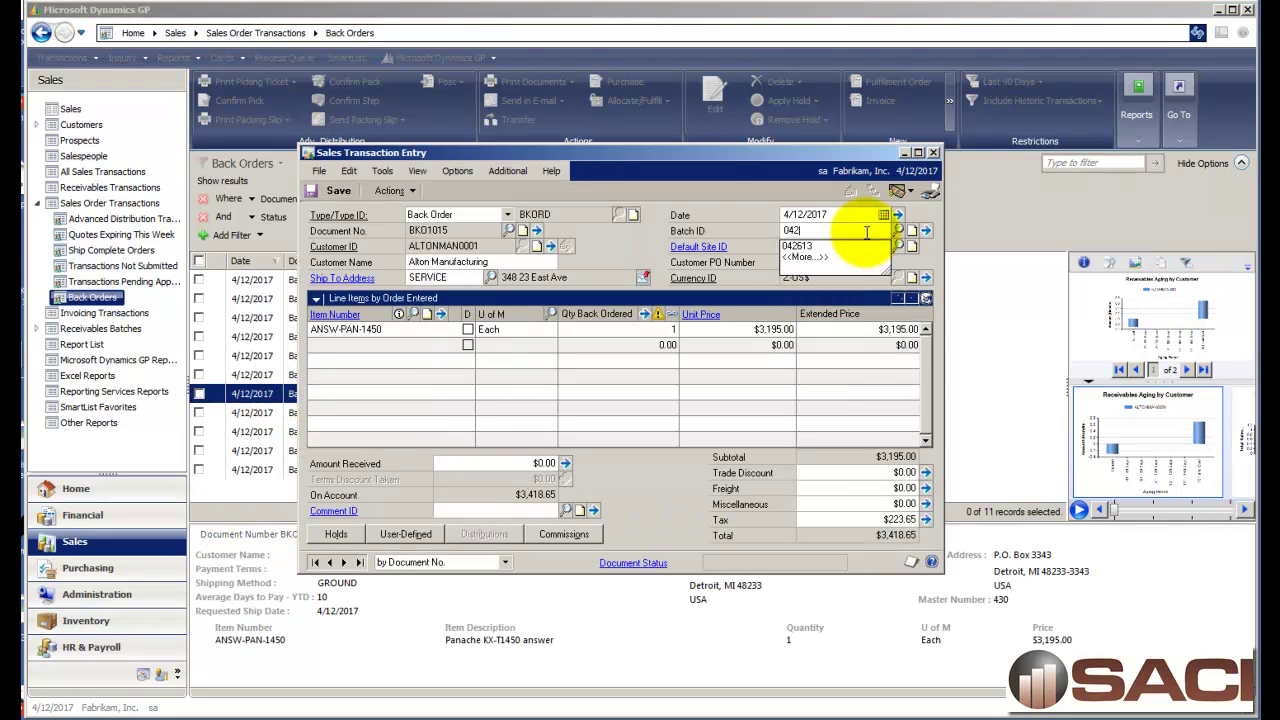
{"action": "key", "text": "Tab"}
{"action": "left_click", "coordinate": [334, 190]}
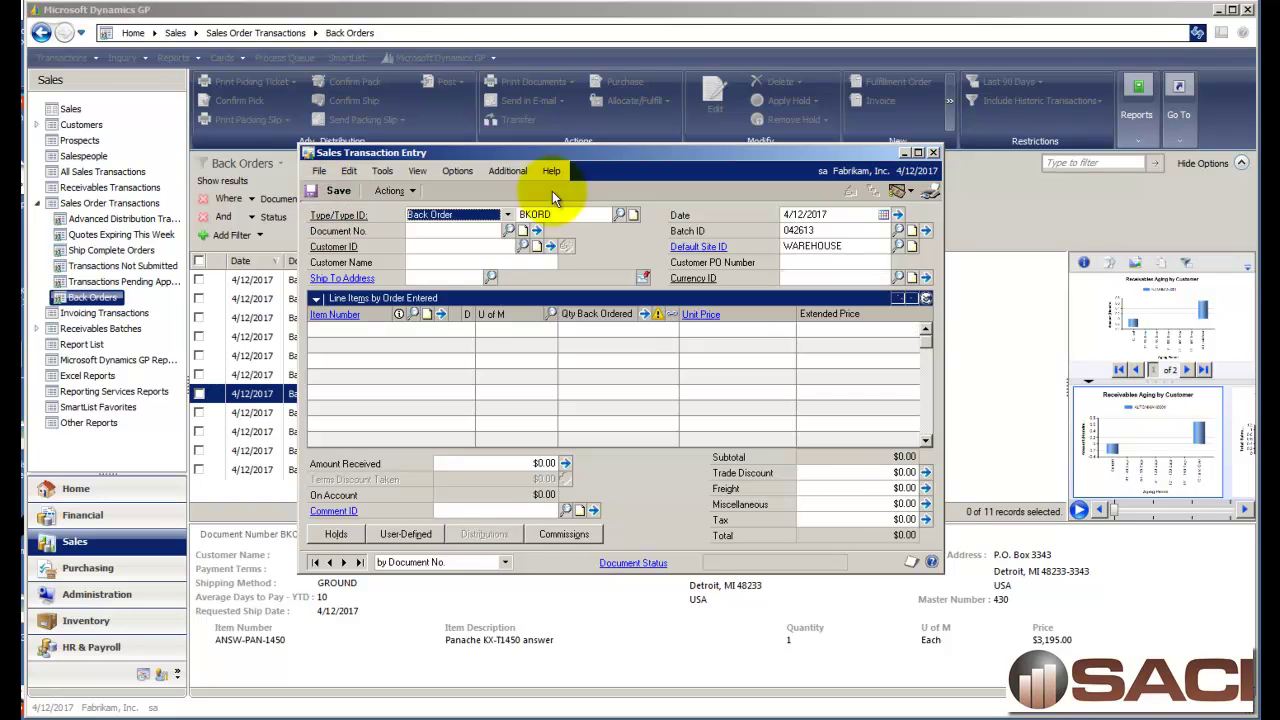
{"action": "left_click", "coordinate": [935, 152]}
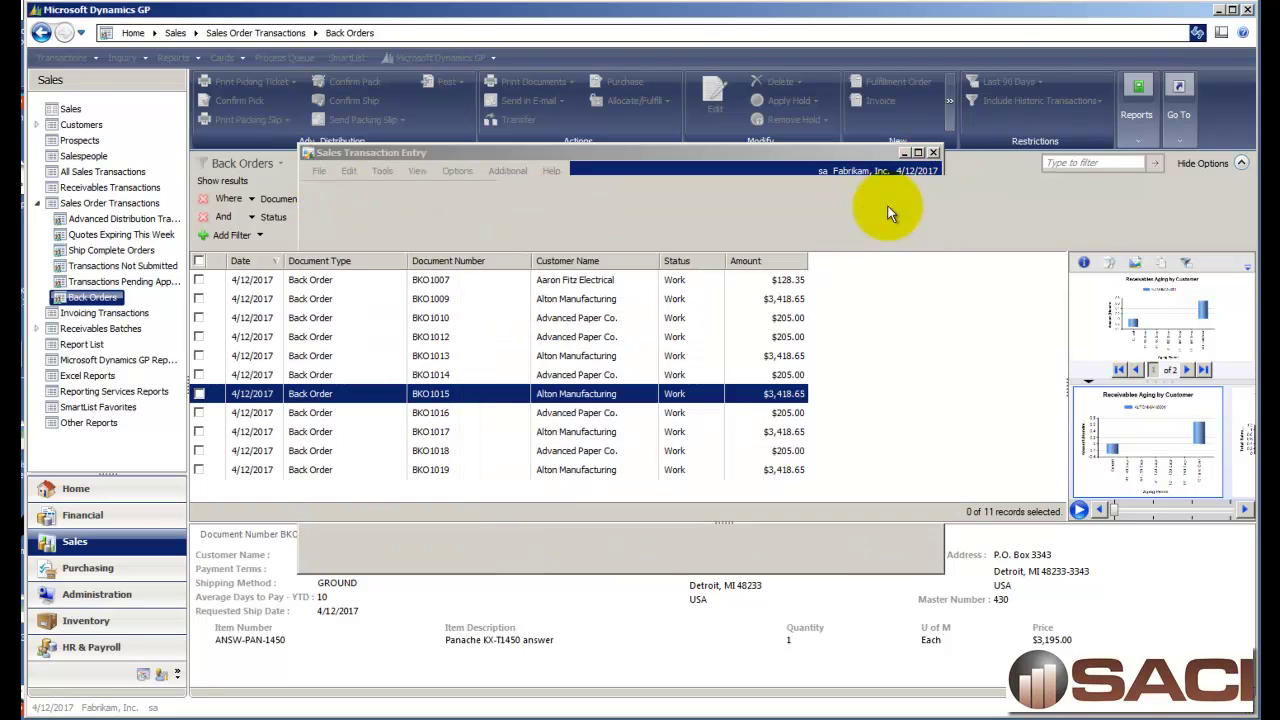
Assign the tenth listed back order, for Advanced Paper Co., to batch 042613, save it and close the entry window
{"action": "left_click", "coordinate": [341, 450]}
{"action": "double_click", "coordinate": [341, 450]}
{"action": "double_click", "coordinate": [817, 230]}
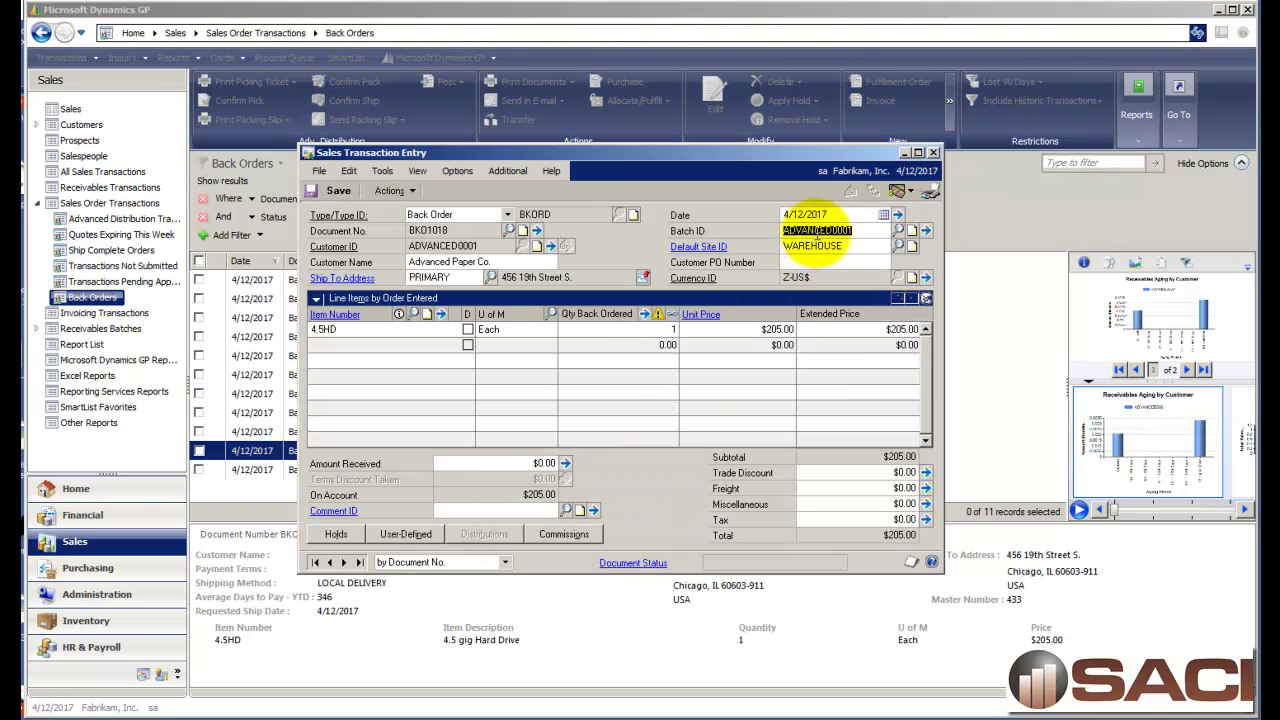
{"action": "type", "text": "04"}
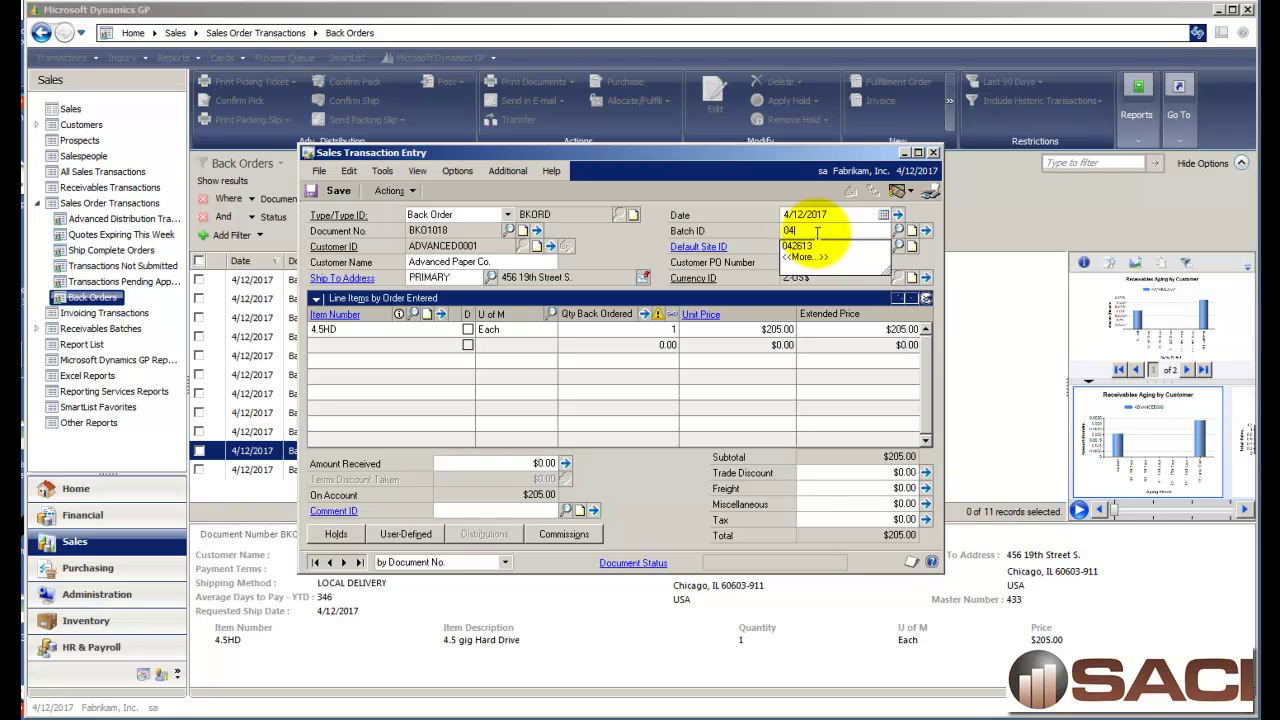
{"action": "type", "text": "2613"}
{"action": "key", "text": "Tab"}
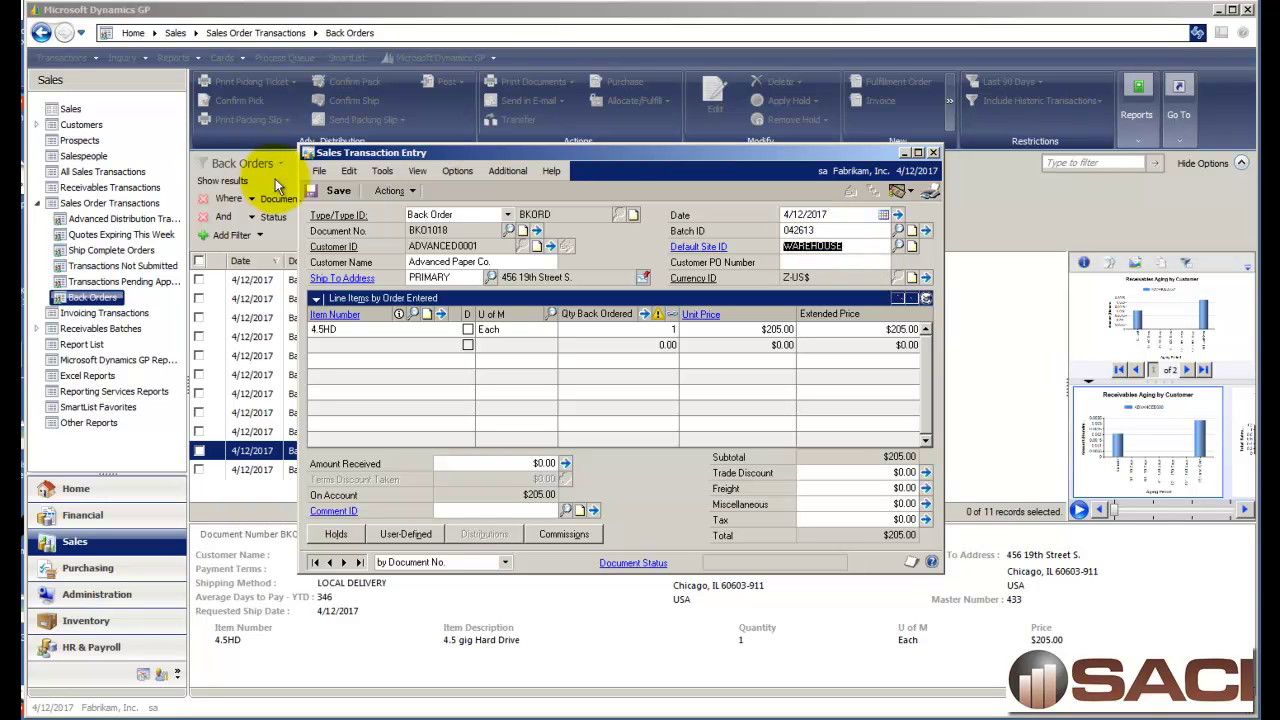
{"action": "left_click", "coordinate": [338, 190]}
{"action": "left_click", "coordinate": [932, 153]}
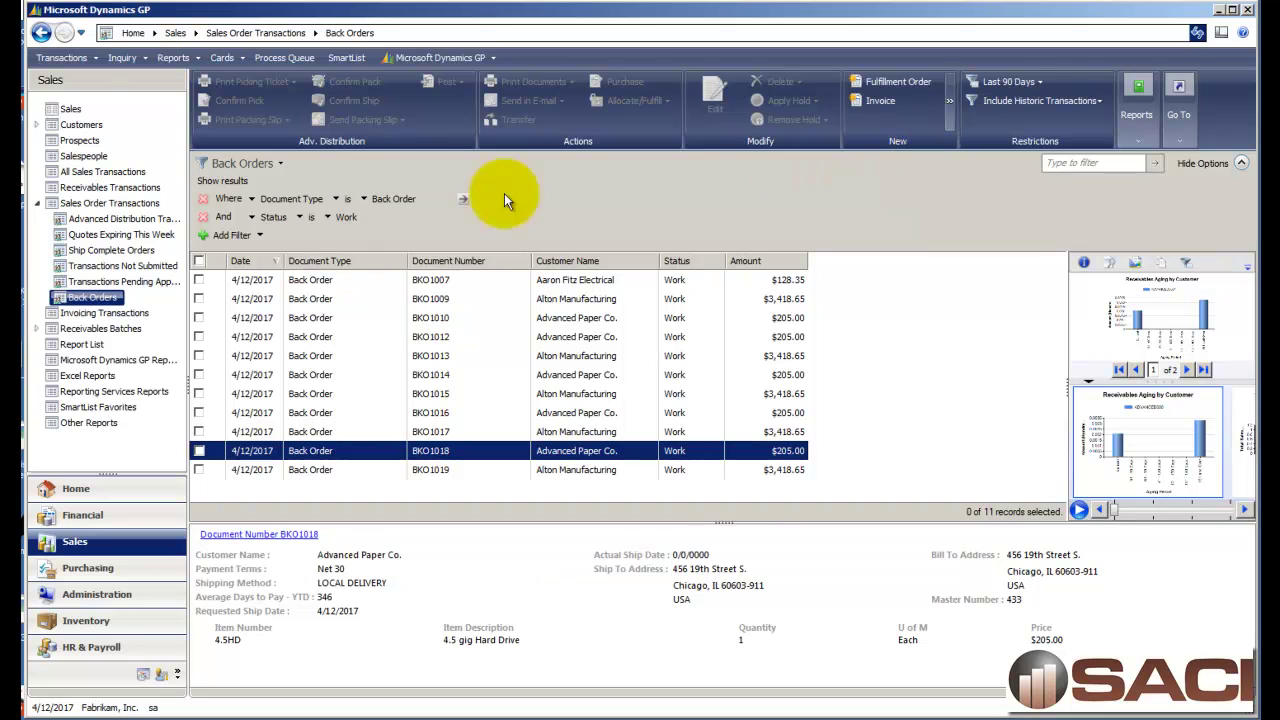
Load batch 042613 in Sales Batch Entry from the Sales page
{"action": "left_click", "coordinate": [70, 108]}
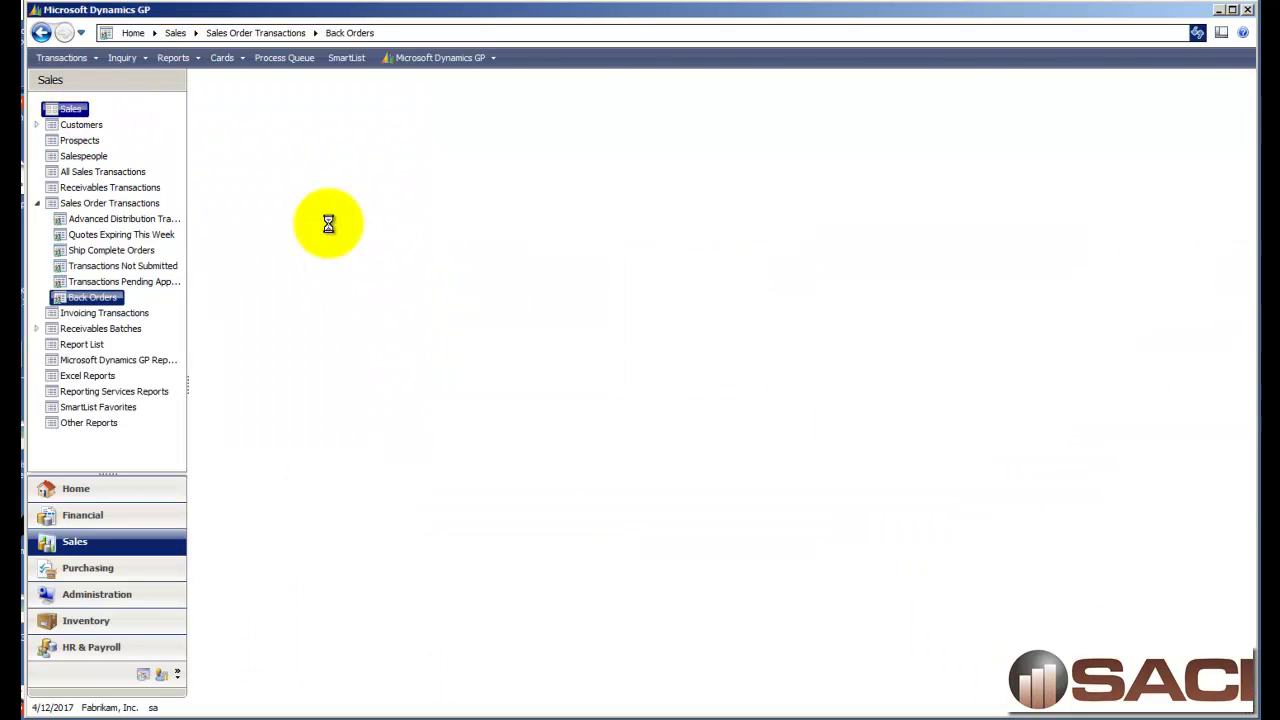
{"action": "left_click", "coordinate": [242, 137]}
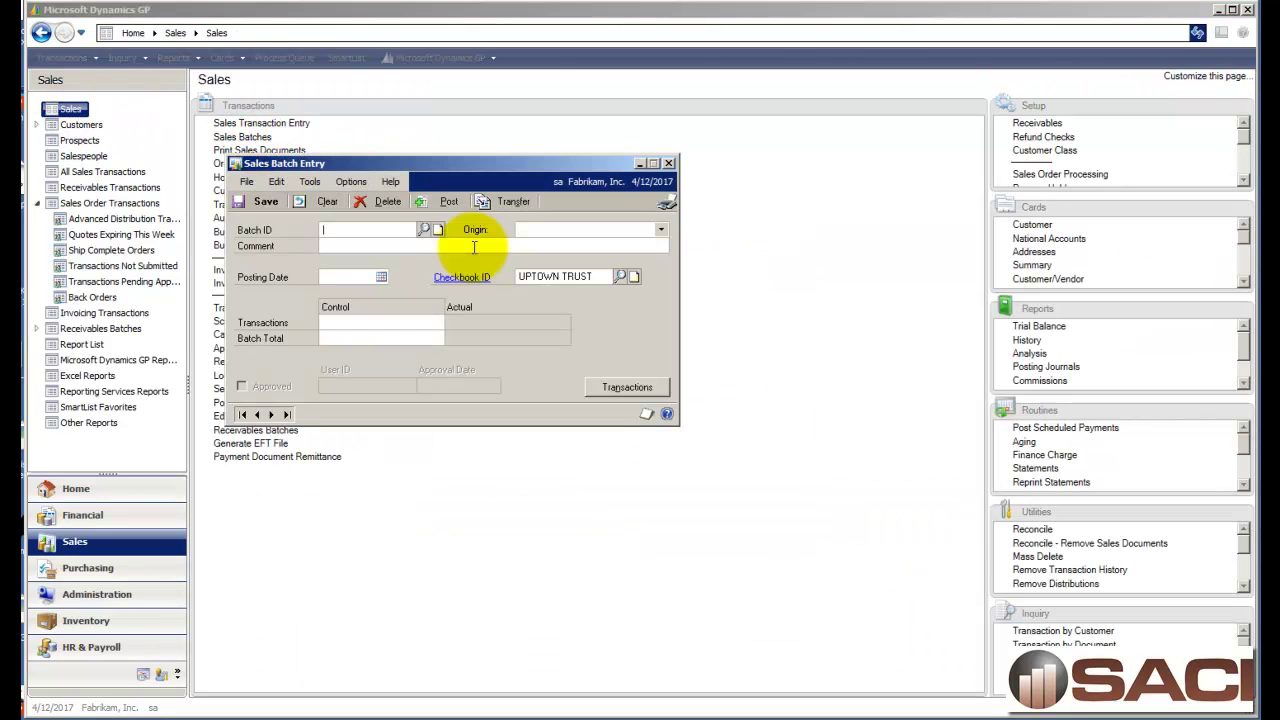
{"action": "left_click", "coordinate": [430, 228]}
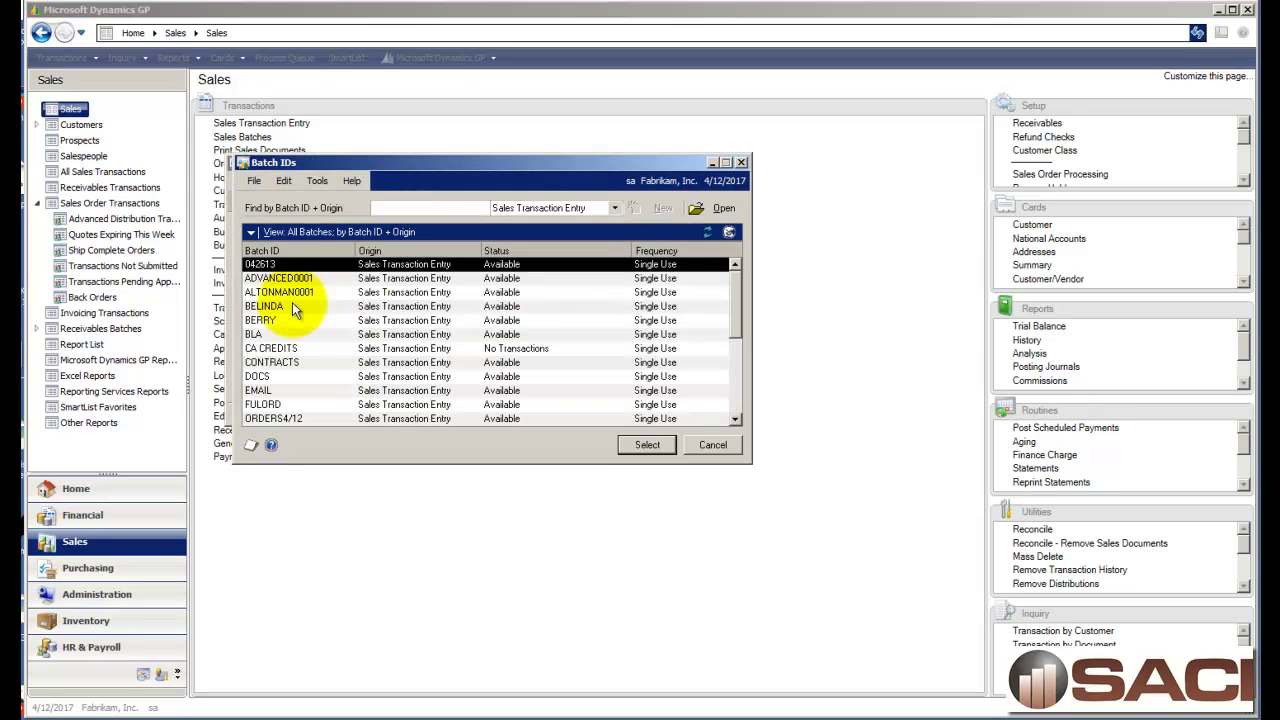
{"action": "double_click", "coordinate": [287, 264]}
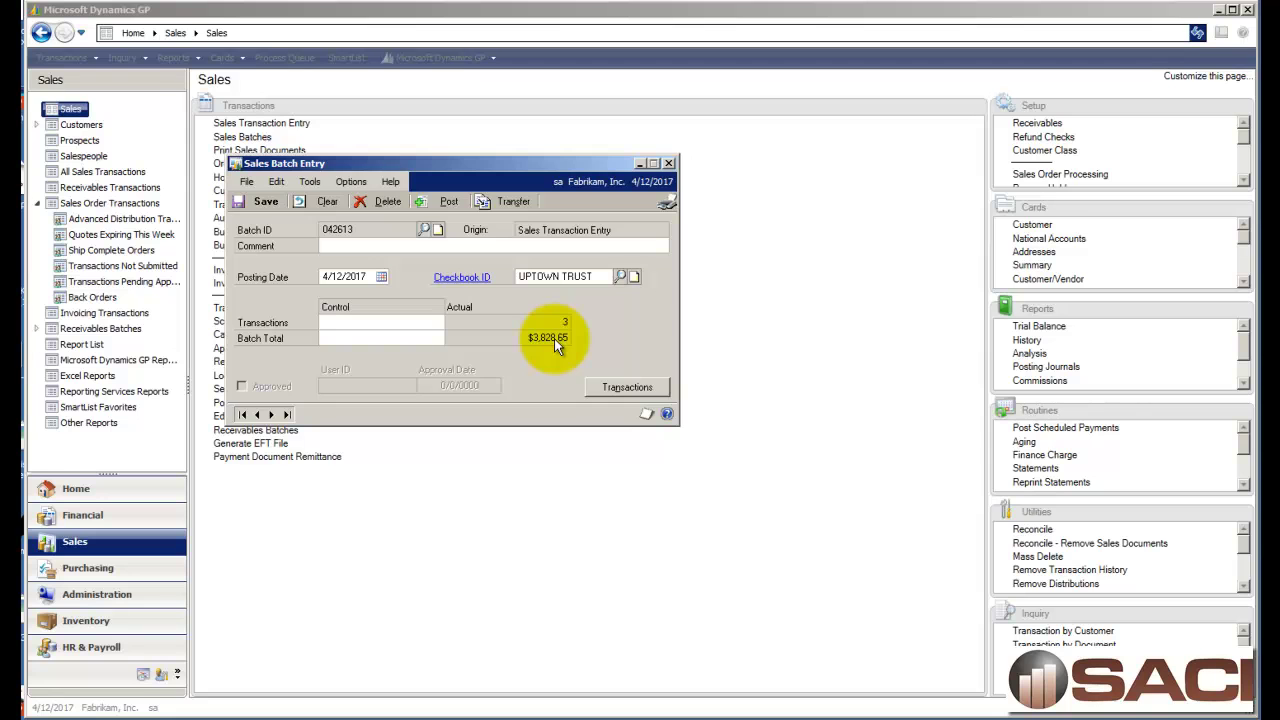
Transfer the batch's back orders to orders, including totals and deposits
{"action": "left_click", "coordinate": [510, 201]}
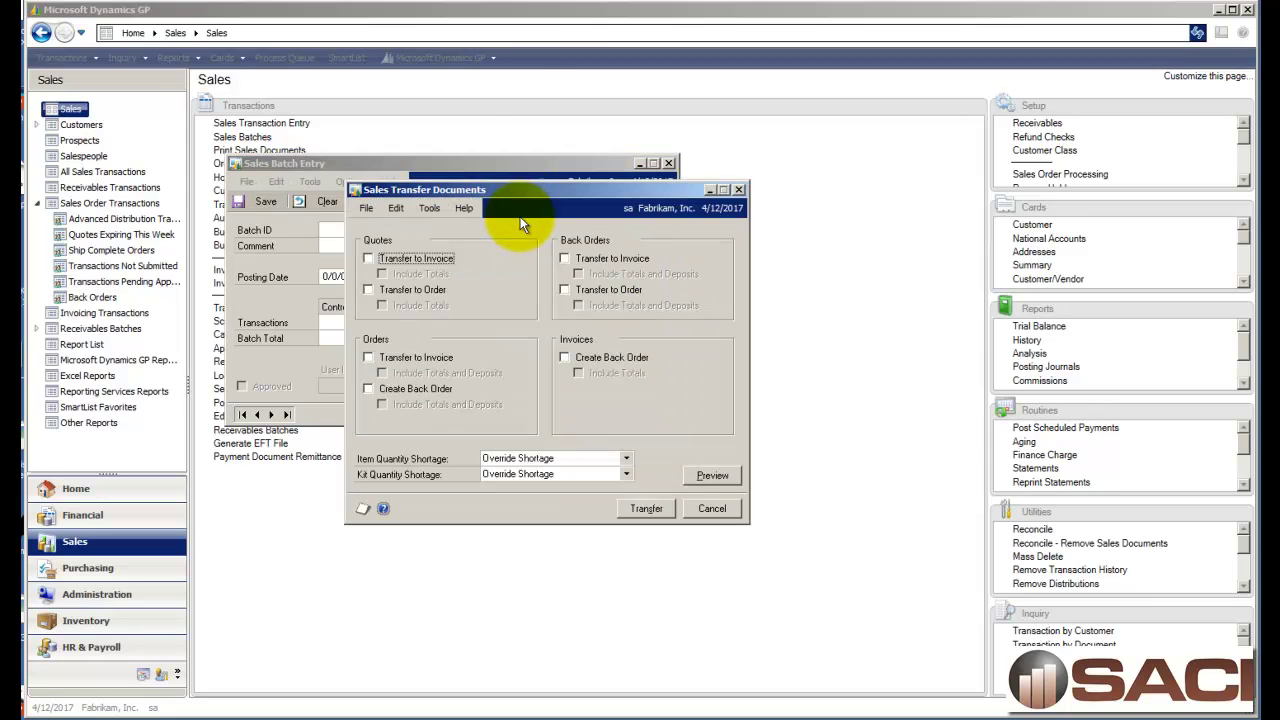
{"action": "left_click", "coordinate": [583, 290]}
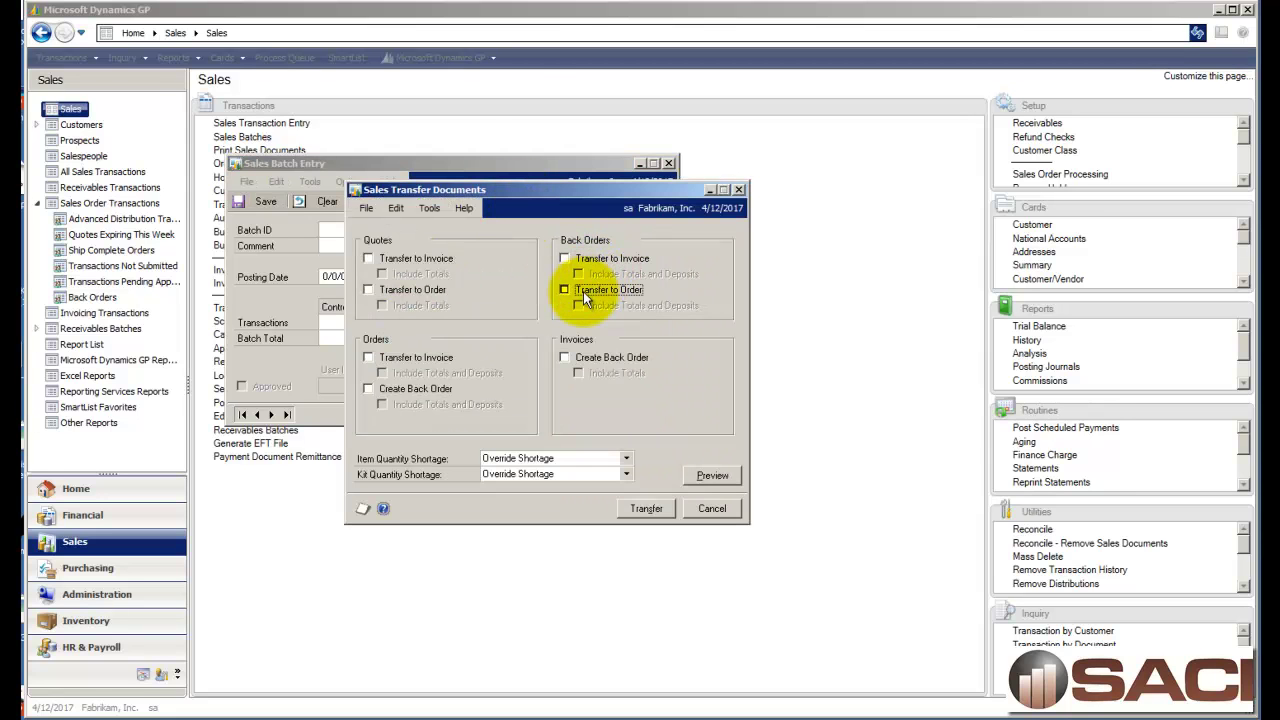
{"action": "left_click", "coordinate": [588, 306]}
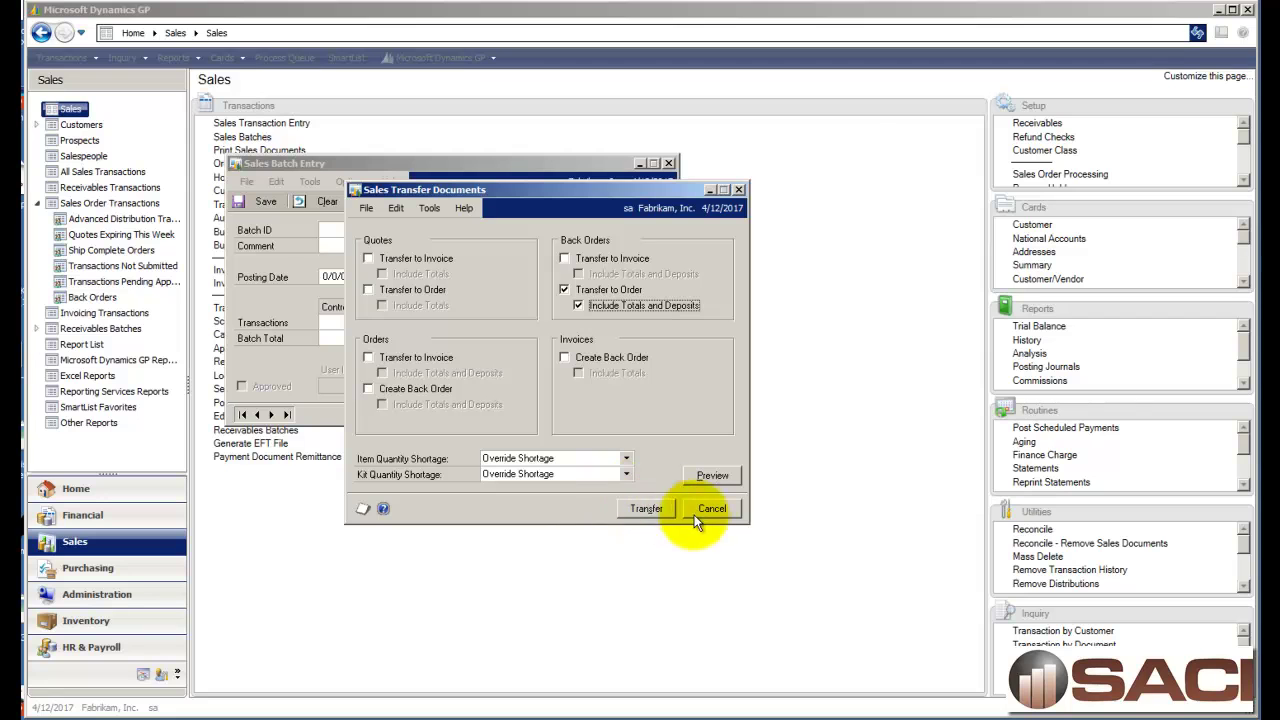
{"action": "left_click", "coordinate": [720, 478]}
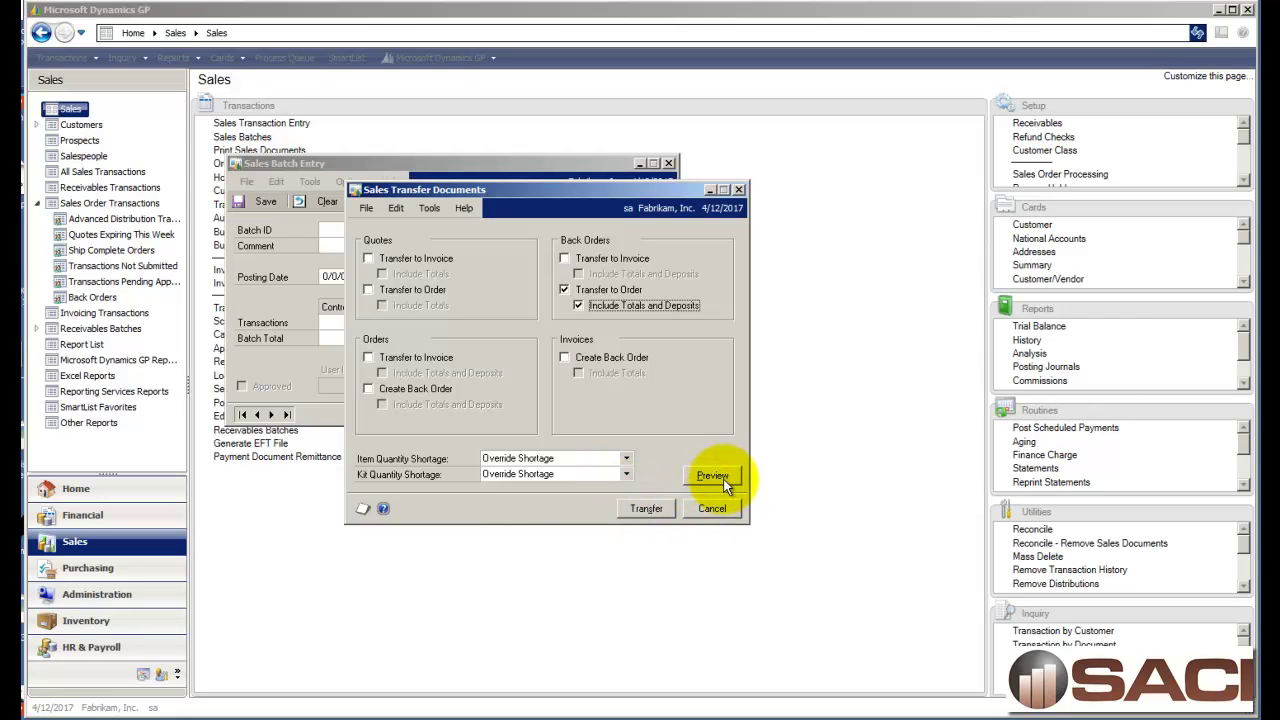
{"action": "left_click", "coordinate": [723, 479]}
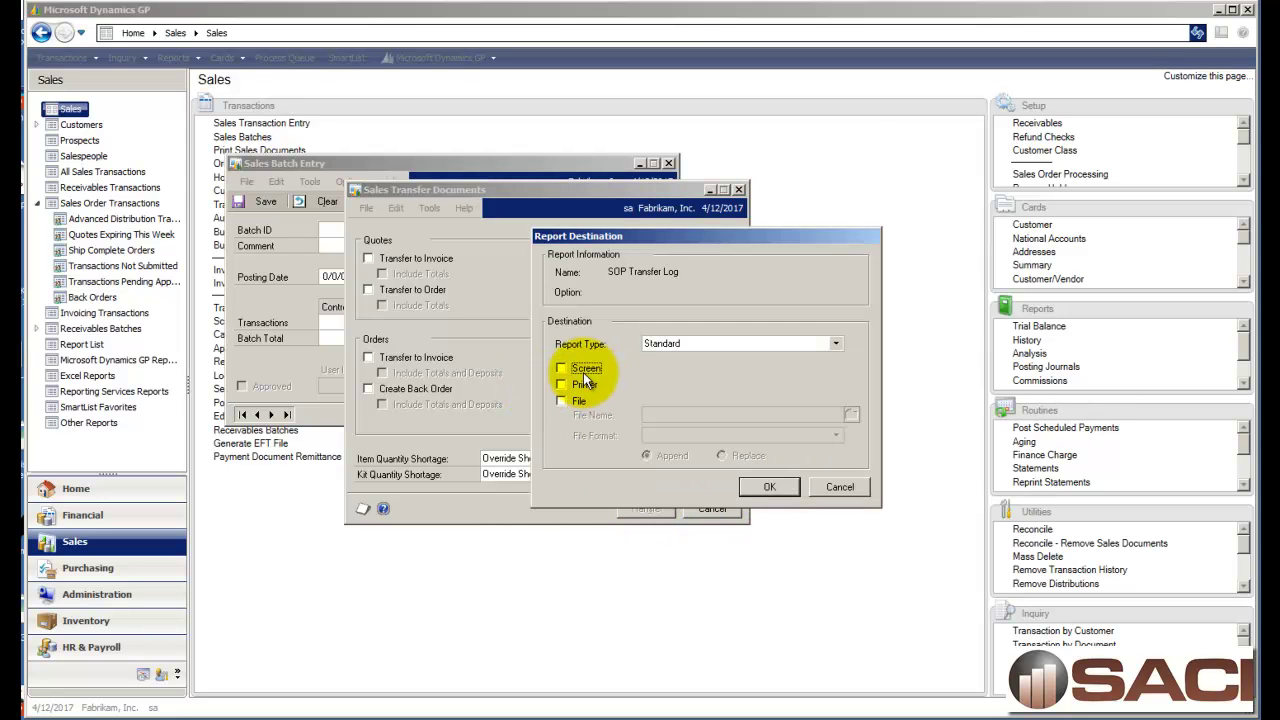
Output the SOP Transfer Log to the screen, widen its window to read it, and close it
{"action": "left_click", "coordinate": [583, 370]}
{"action": "left_click", "coordinate": [760, 484]}
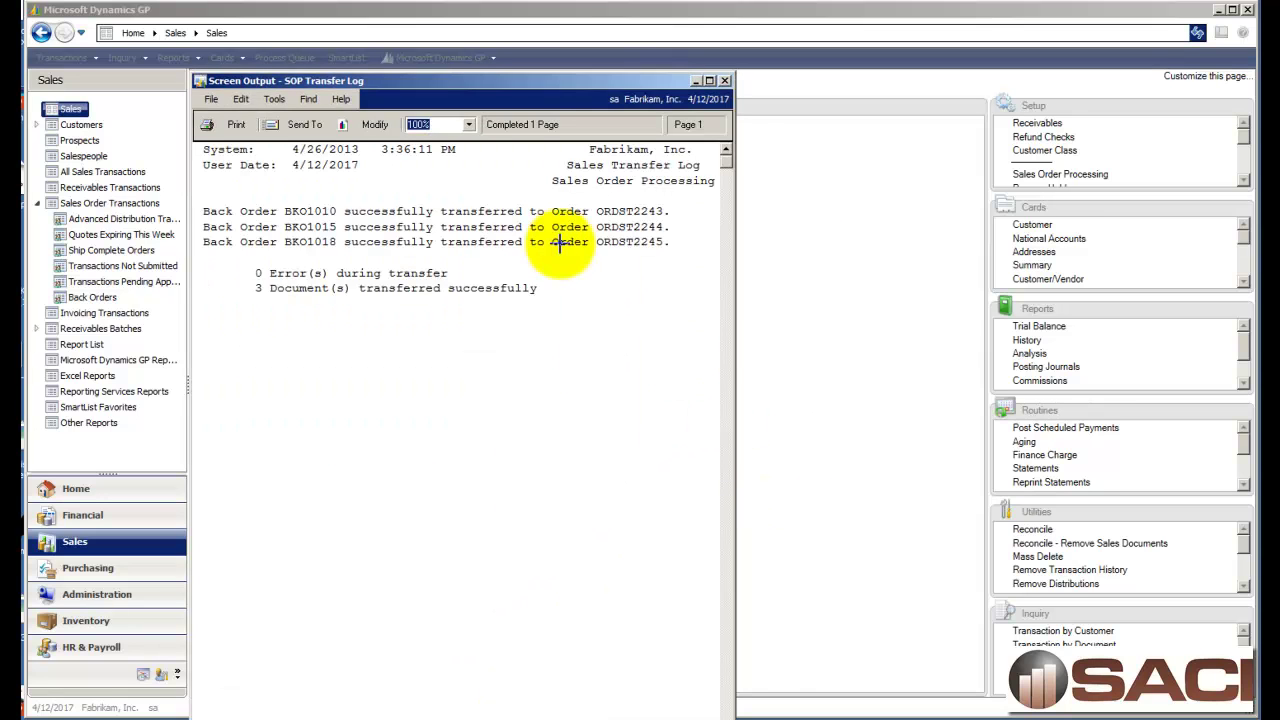
{"action": "left_click_drag", "start_coordinate": [735, 350], "coordinate": [1064, 368]}
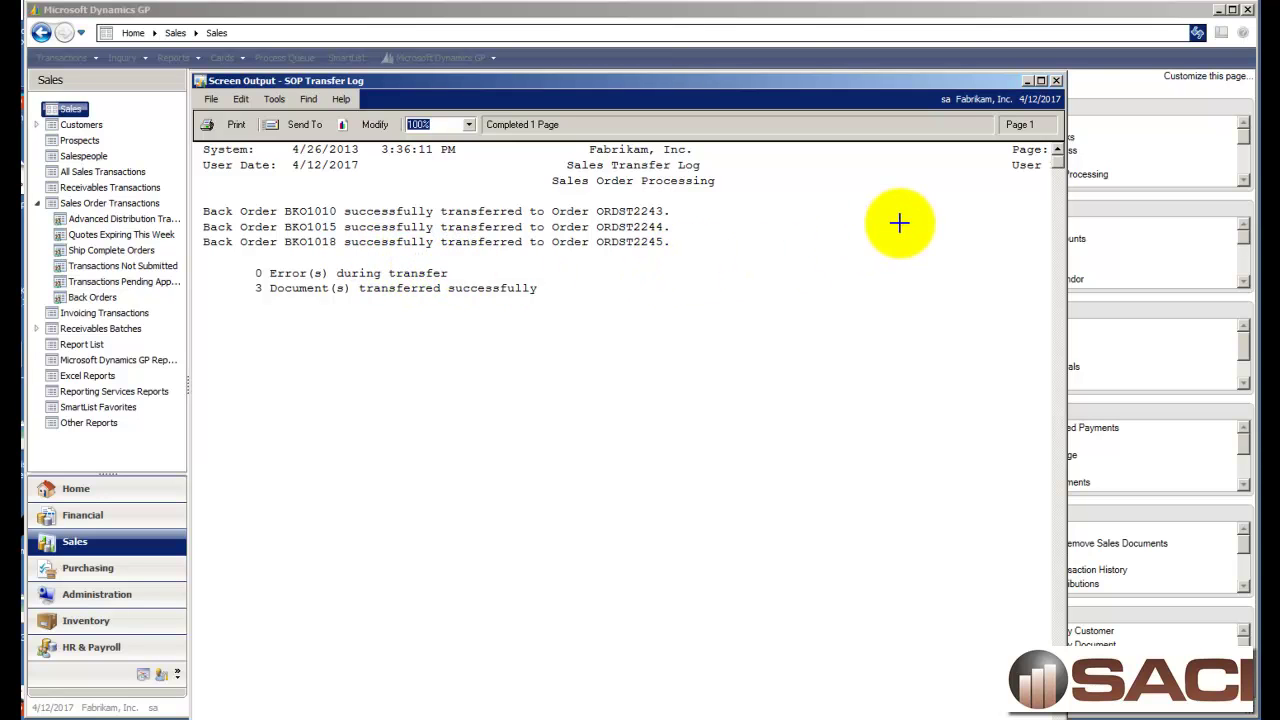
{"action": "left_click", "coordinate": [1056, 80]}
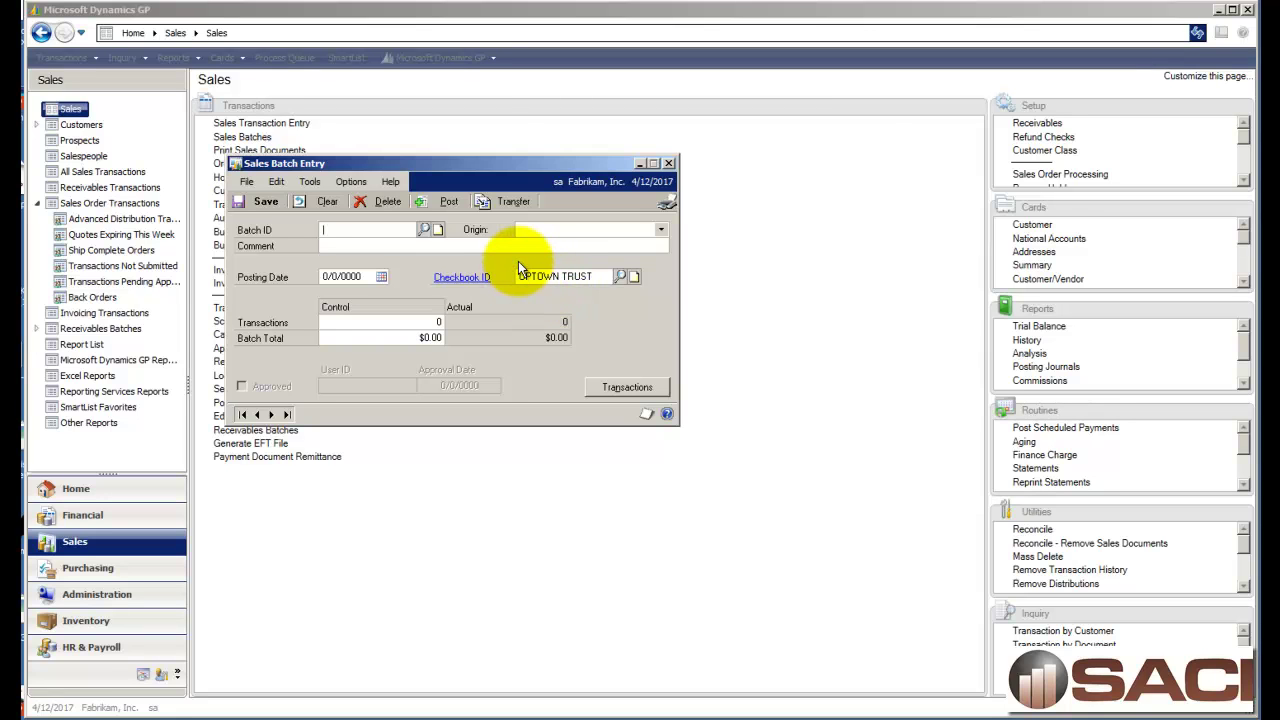
Load batch 042613 and set its print options to Orders and Packing Slips, with reprinting of previously printed documents enabled for both
{"action": "left_click", "coordinate": [424, 229]}
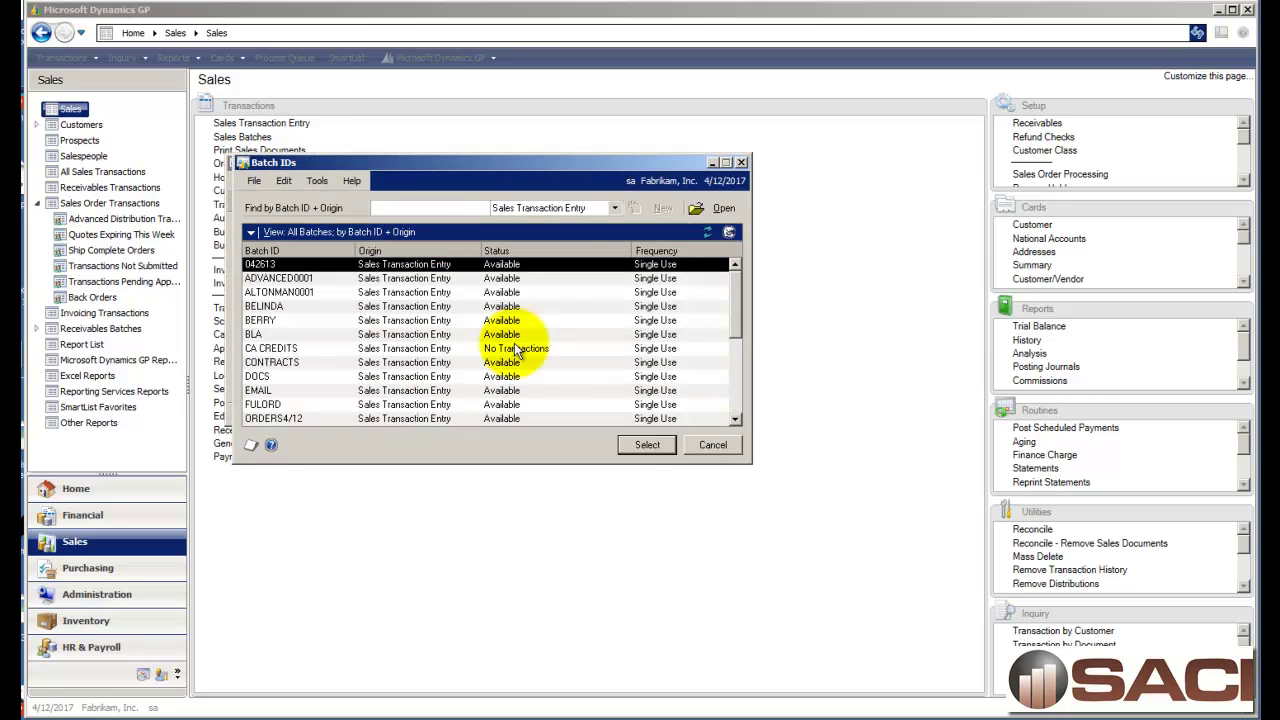
{"action": "left_click", "coordinate": [645, 445]}
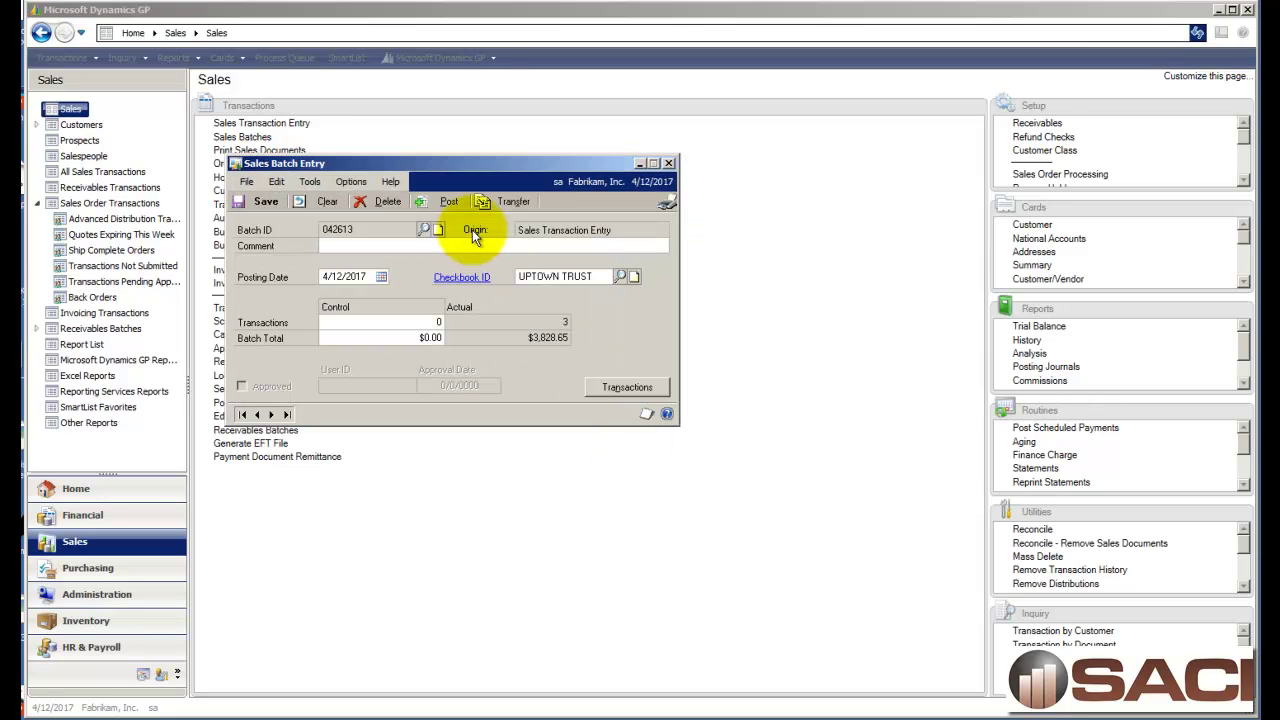
{"action": "left_click", "coordinate": [663, 199]}
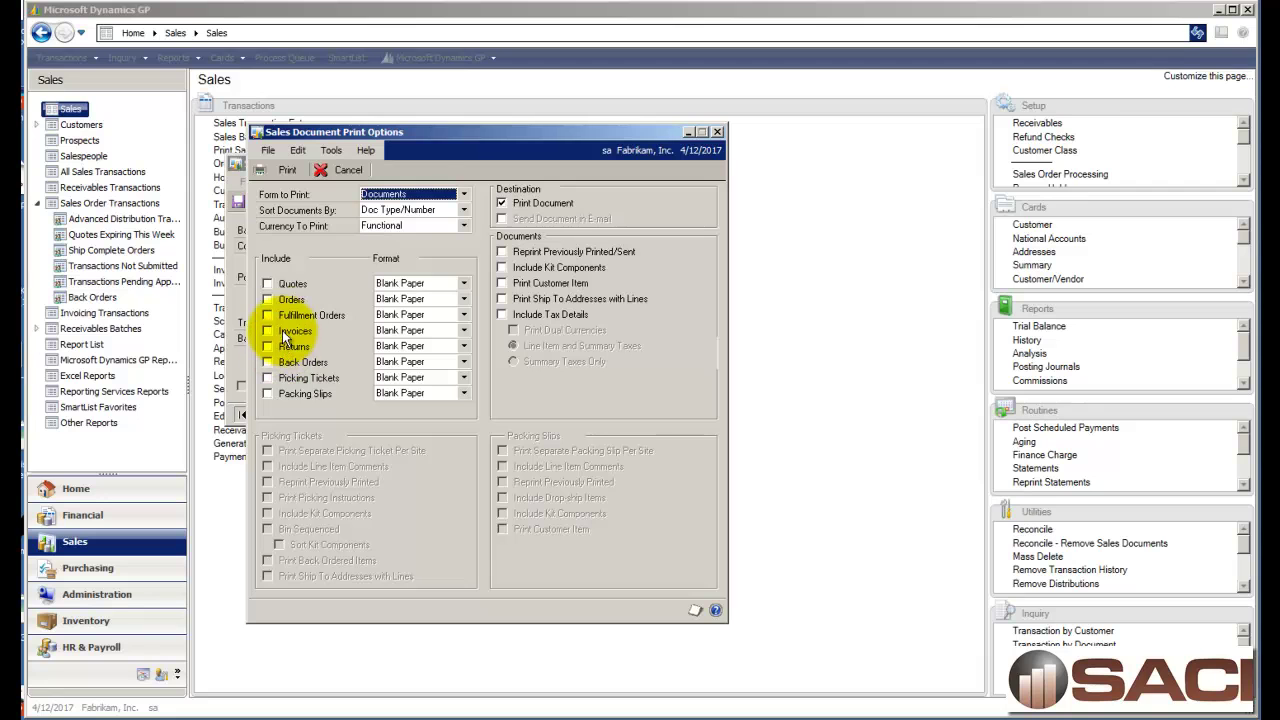
{"action": "left_click", "coordinate": [280, 299]}
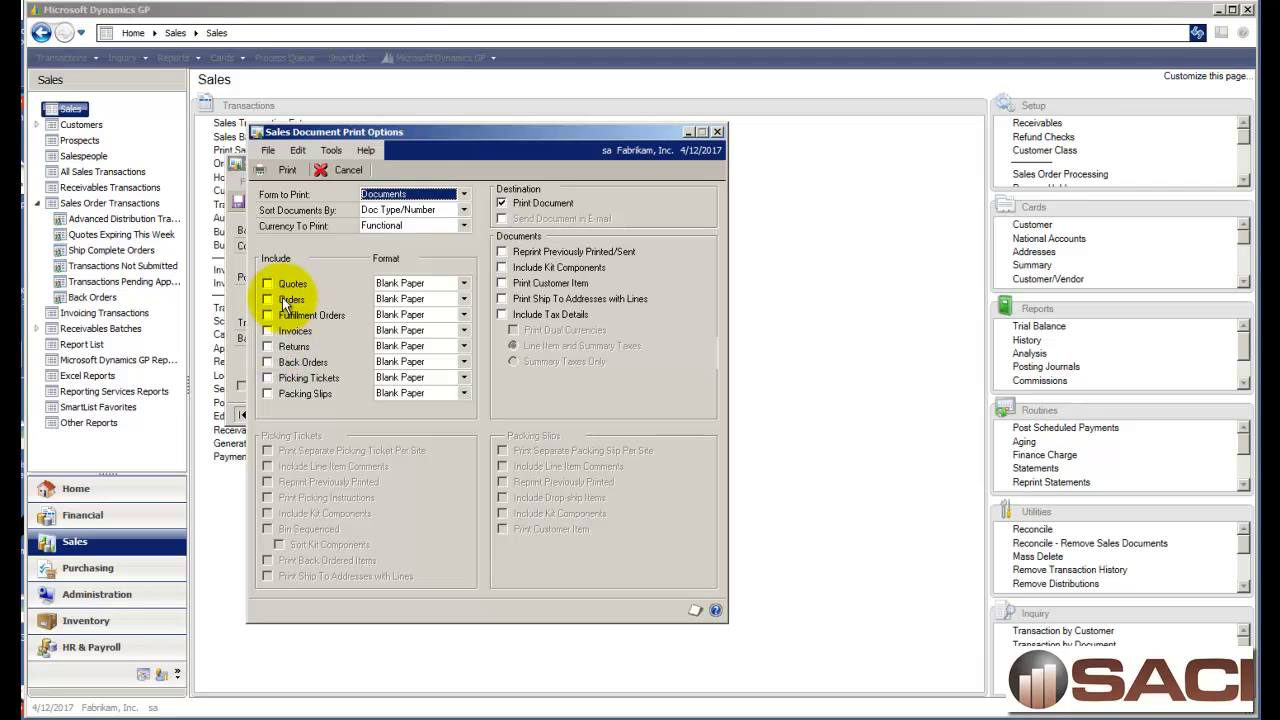
{"action": "left_click", "coordinate": [544, 251]}
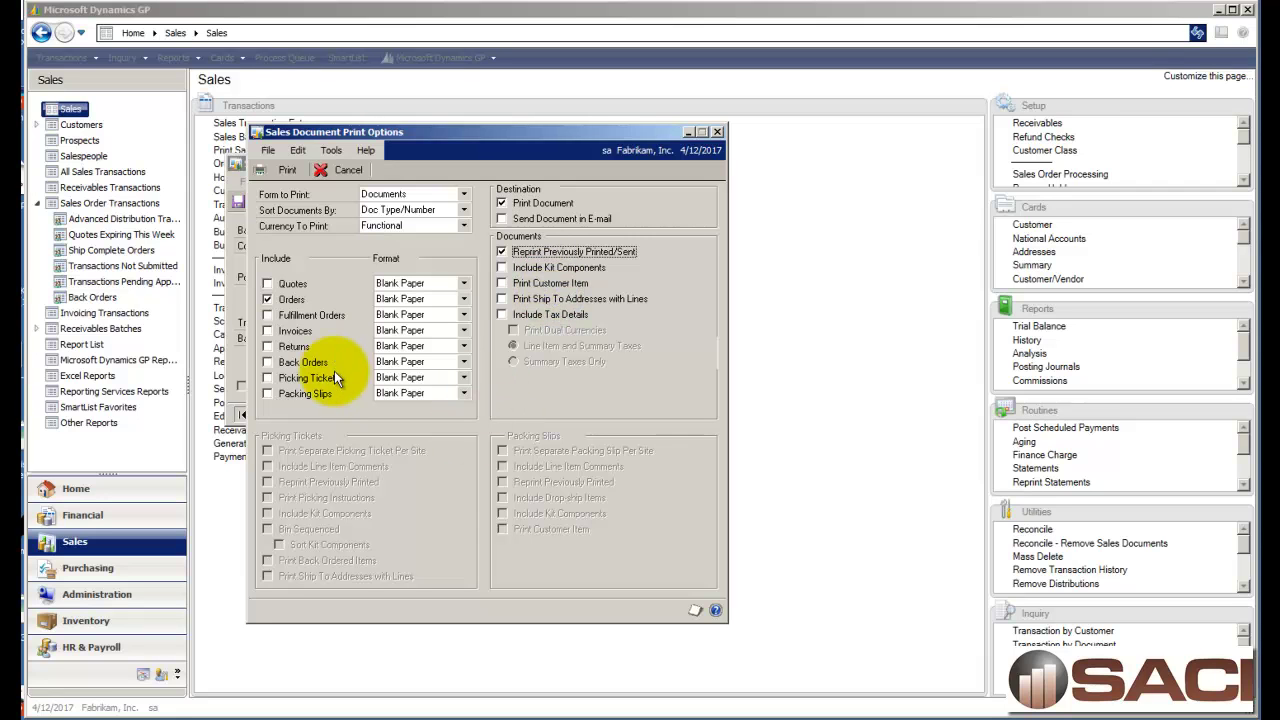
{"action": "left_click", "coordinate": [303, 390]}
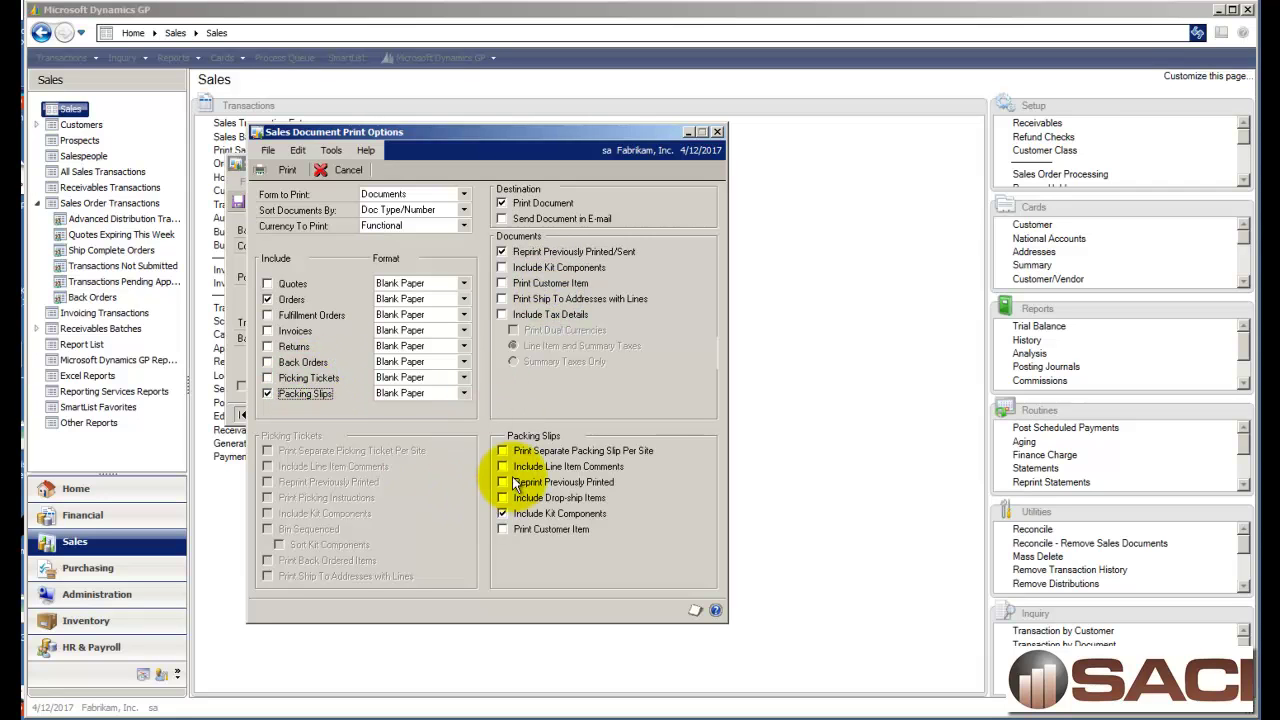
{"action": "left_click", "coordinate": [517, 484]}
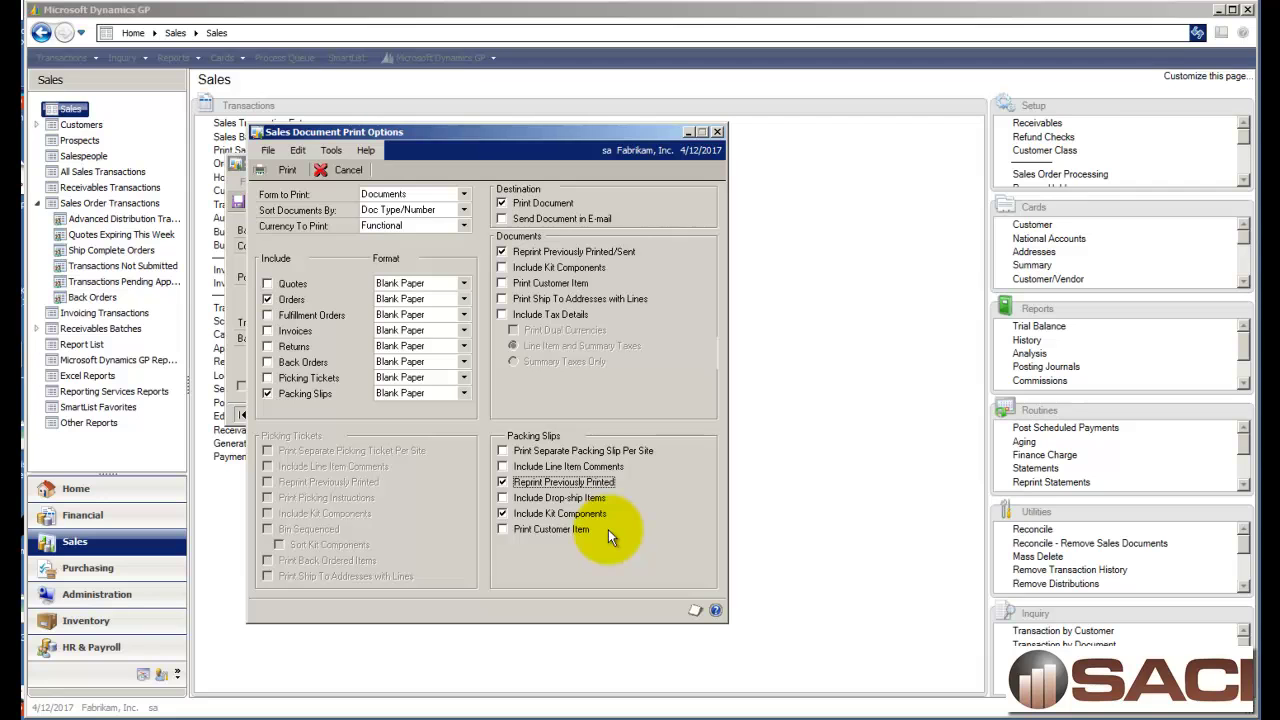
Print the orders and packing slips to the screen as templates, and the exception report to the screen as a standard report
{"action": "left_click", "coordinate": [285, 170]}
{"action": "left_click", "coordinate": [578, 384]}
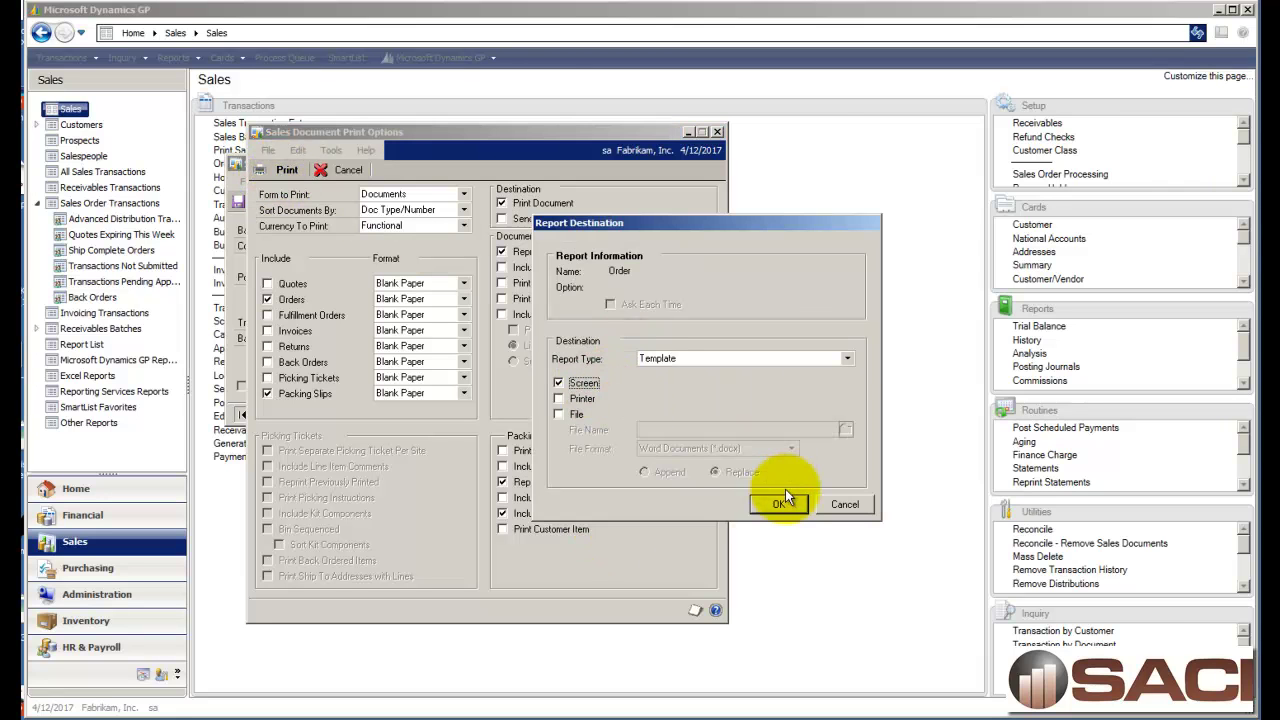
{"action": "left_click", "coordinate": [775, 505]}
{"action": "left_click", "coordinate": [583, 385]}
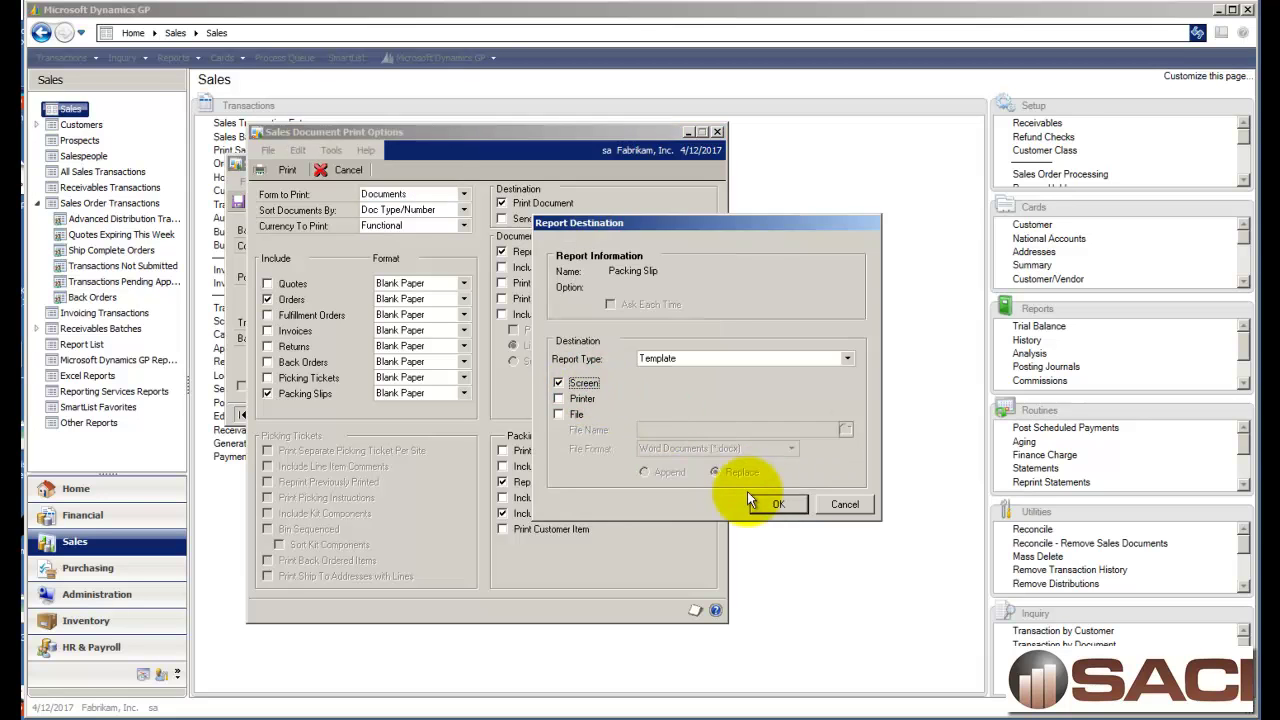
{"action": "left_click", "coordinate": [777, 508]}
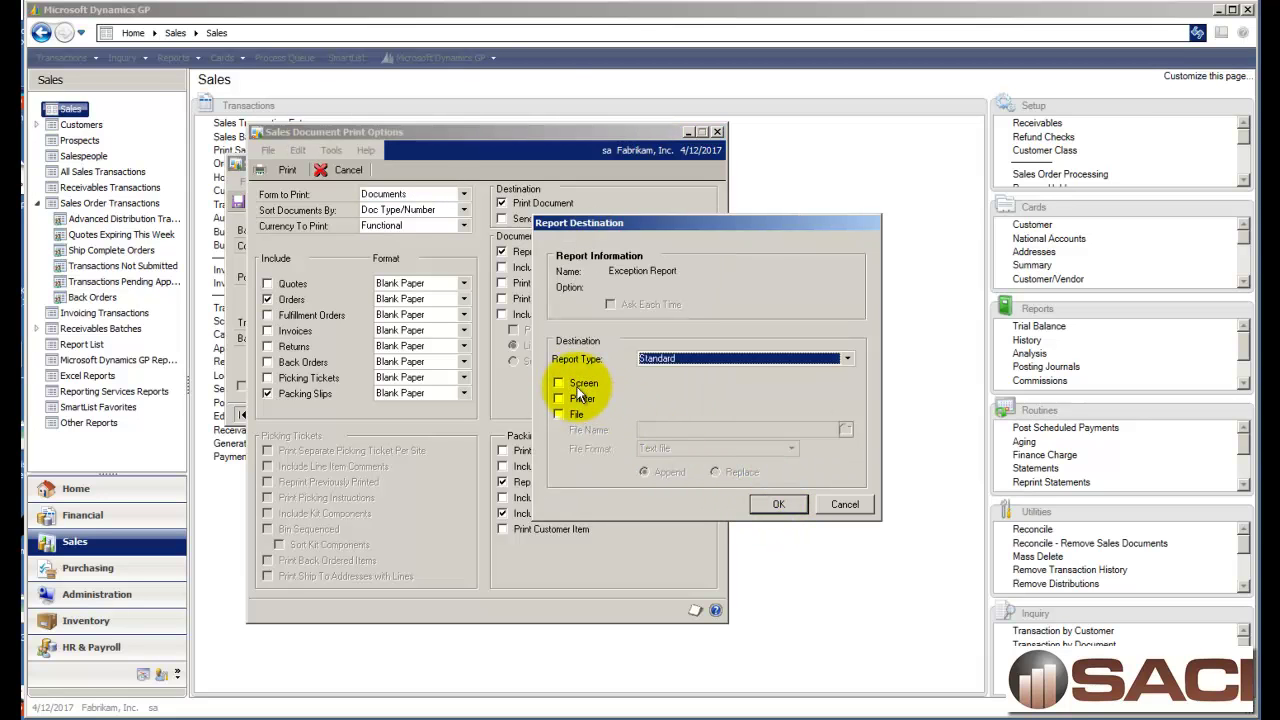
{"action": "left_click", "coordinate": [559, 384]}
{"action": "left_click", "coordinate": [778, 505]}
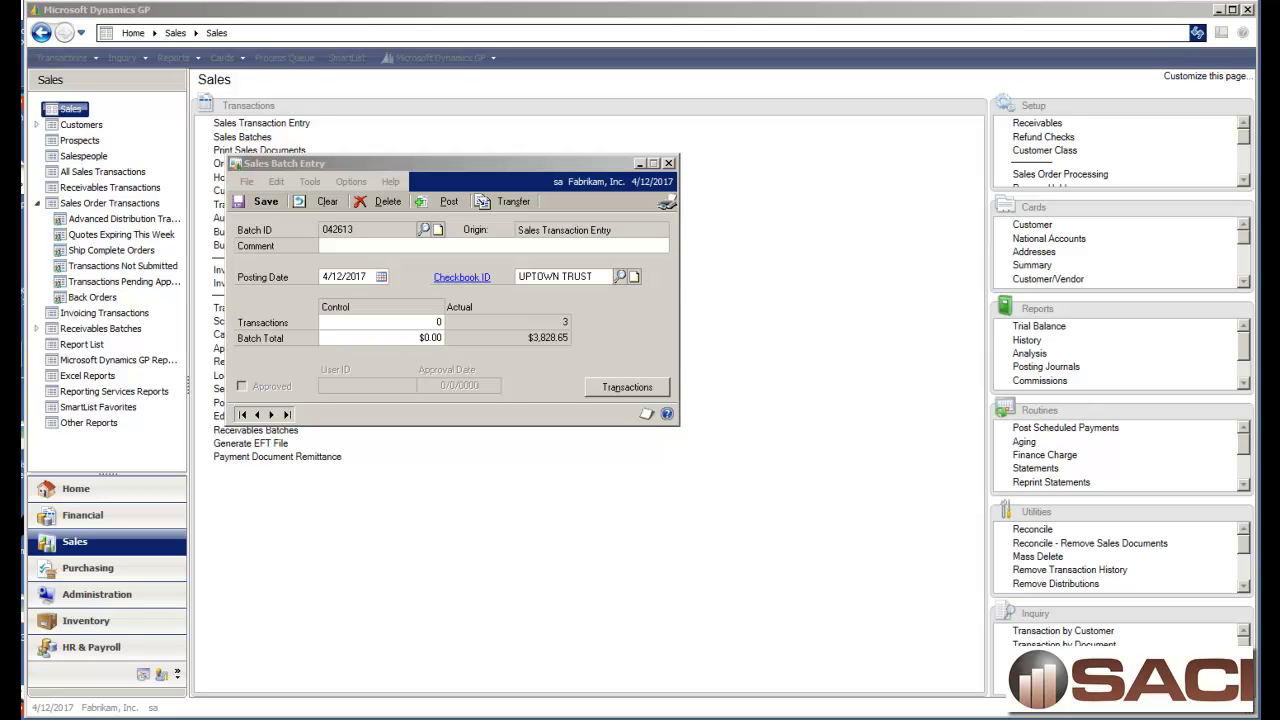
Move and enlarge the Word window with the printed orders and examine the order on each page
{"action": "left_click_drag", "start_coordinate": [310, 213], "coordinate": [325, 15]}
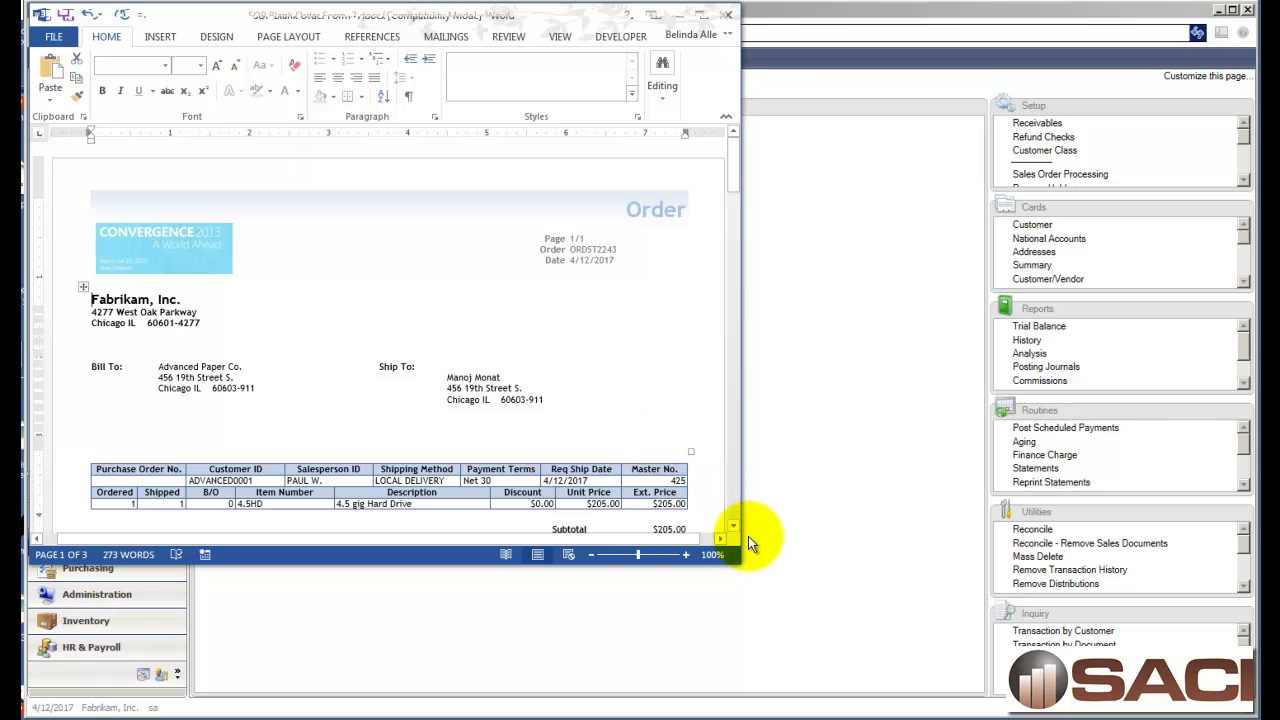
{"action": "left_click_drag", "start_coordinate": [738, 562], "coordinate": [1108, 692]}
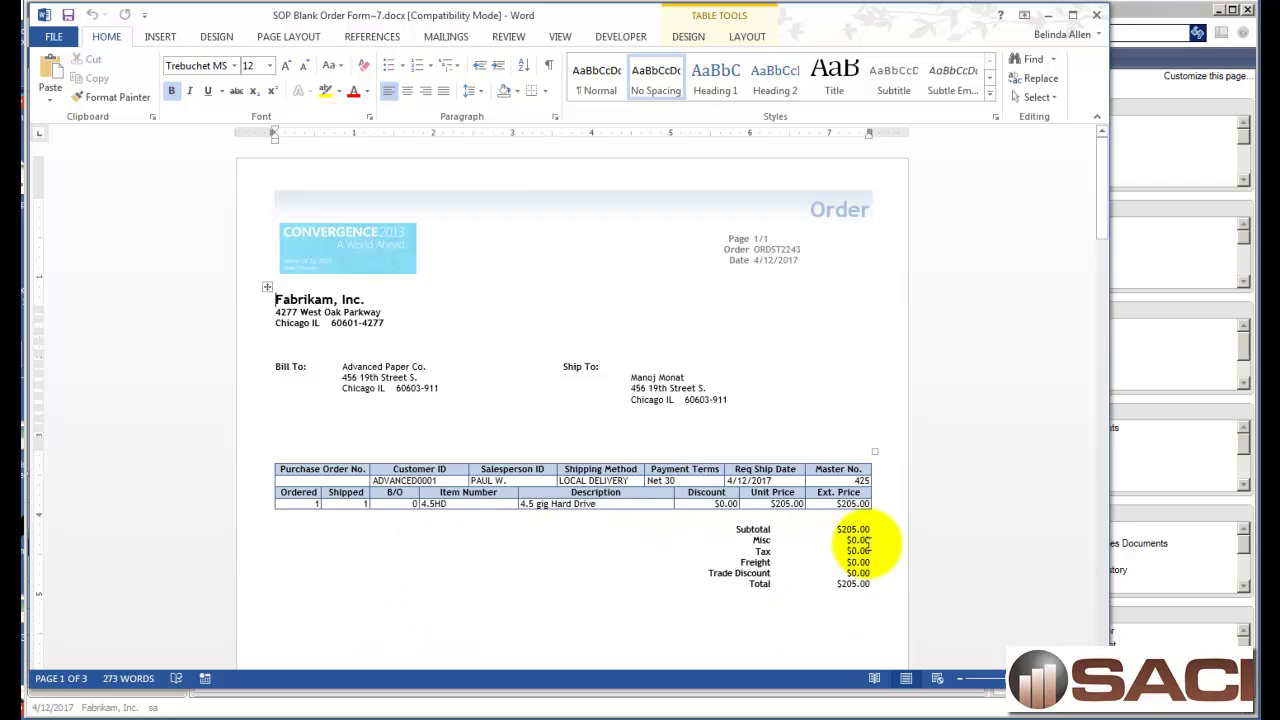
{"action": "left_click", "coordinate": [610, 550]}
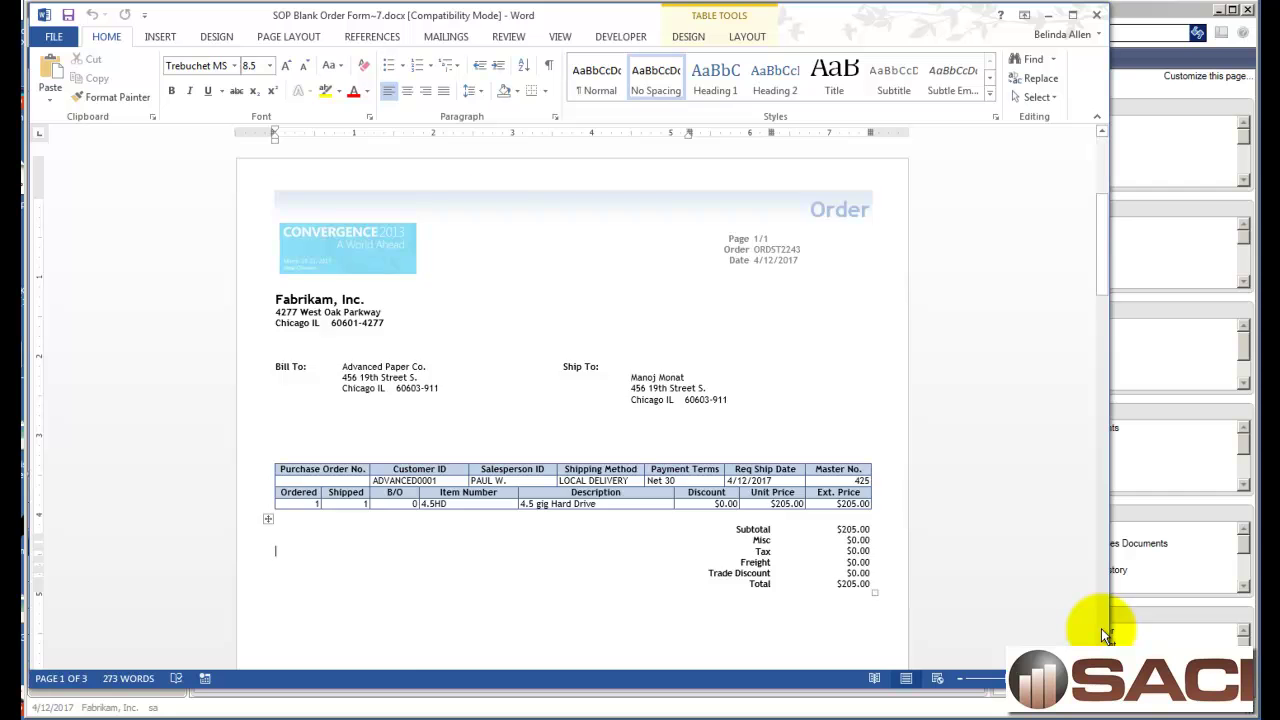
{"action": "scroll", "coordinate": [1101, 628], "scroll_direction": "down", "scroll_amount": 10}
{"action": "scroll", "coordinate": [1096, 627], "scroll_direction": "down", "scroll_amount": 5}
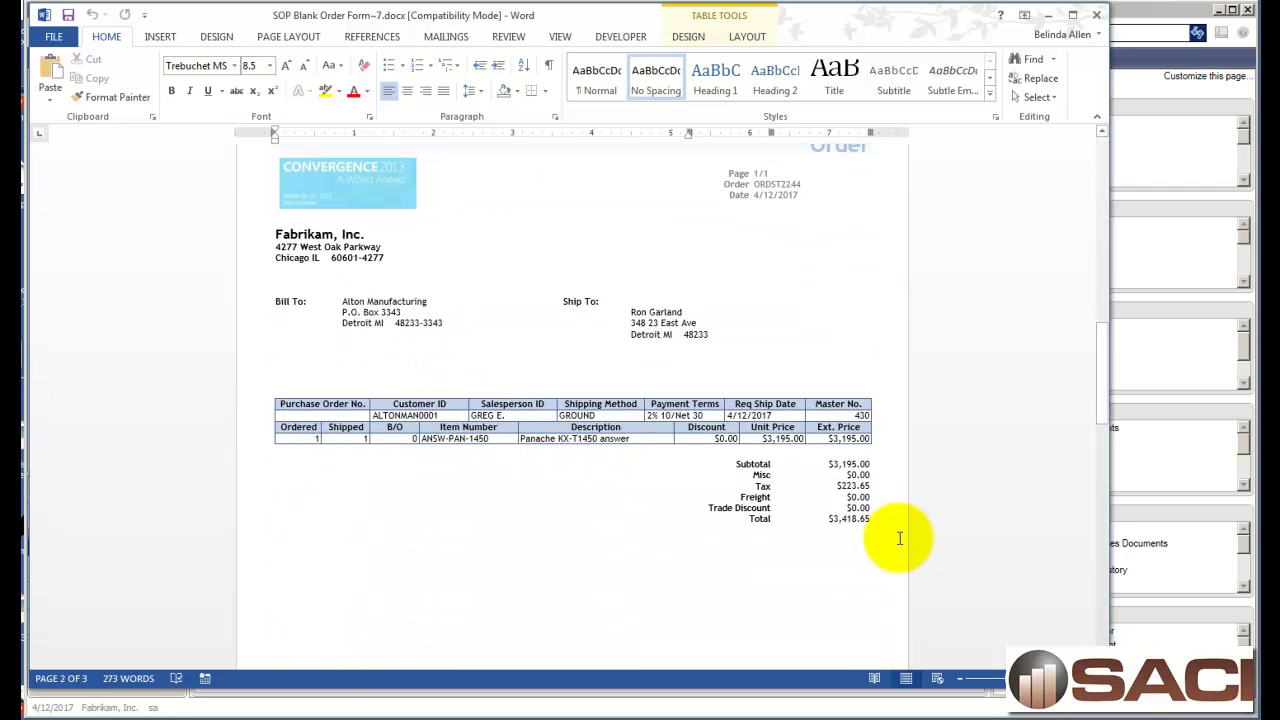
{"action": "scroll", "coordinate": [905, 535], "scroll_direction": "down", "scroll_amount": 15}
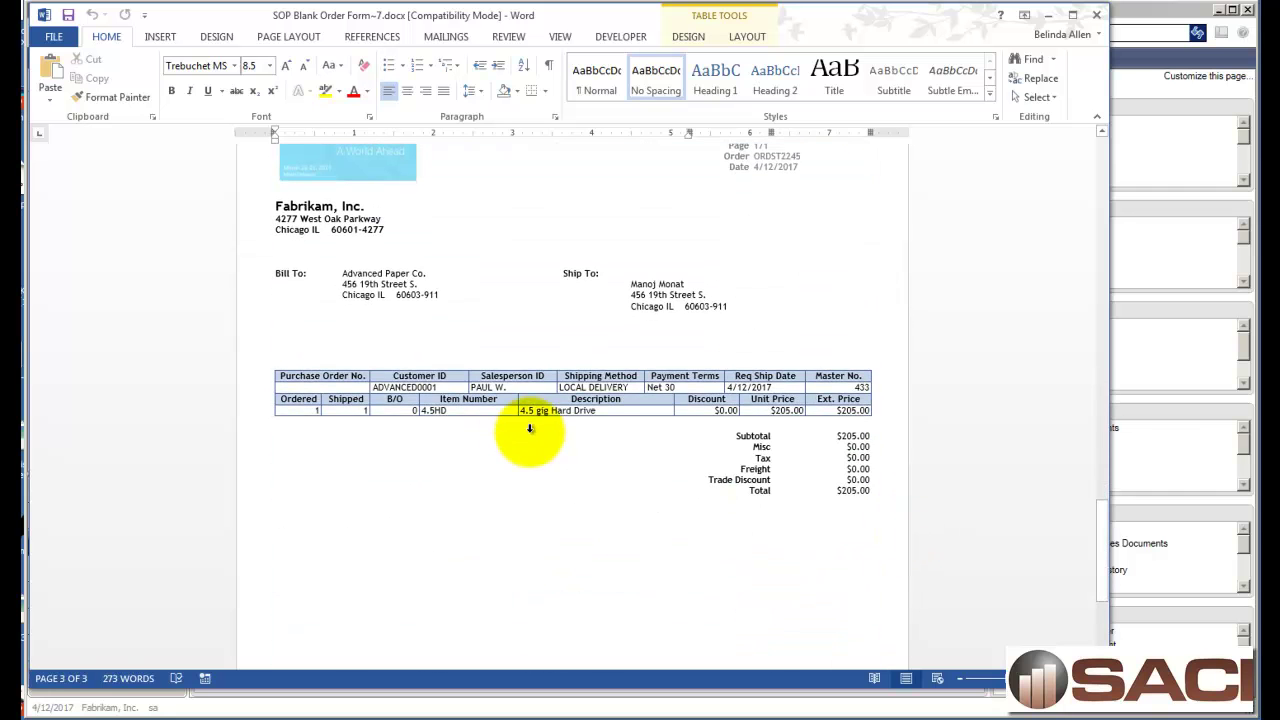
{"action": "scroll", "coordinate": [646, 497], "scroll_direction": "down", "scroll_amount": 6}
{"action": "scroll", "coordinate": [648, 497], "scroll_direction": "down", "scroll_amount": 5}
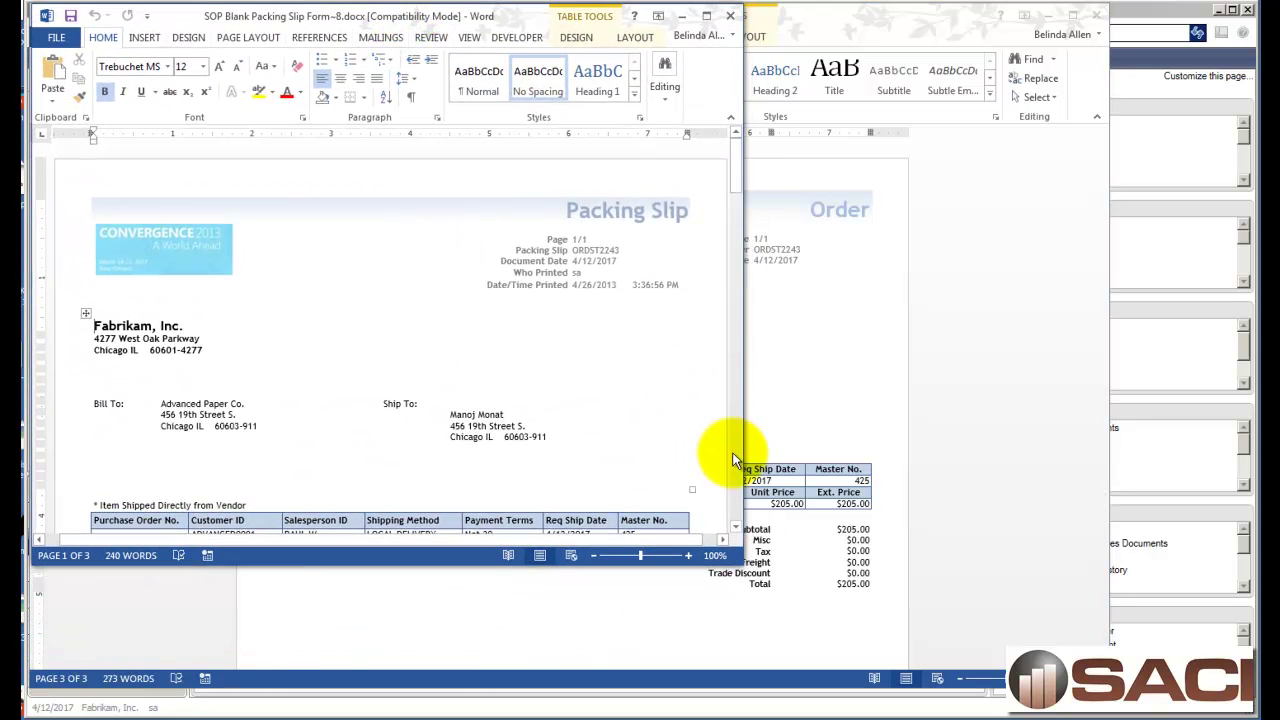
Enlarge the packing slip document, look through its pages, and close both the packing slip and order documents
{"action": "left_click_drag", "start_coordinate": [745, 560], "coordinate": [1060, 642]}
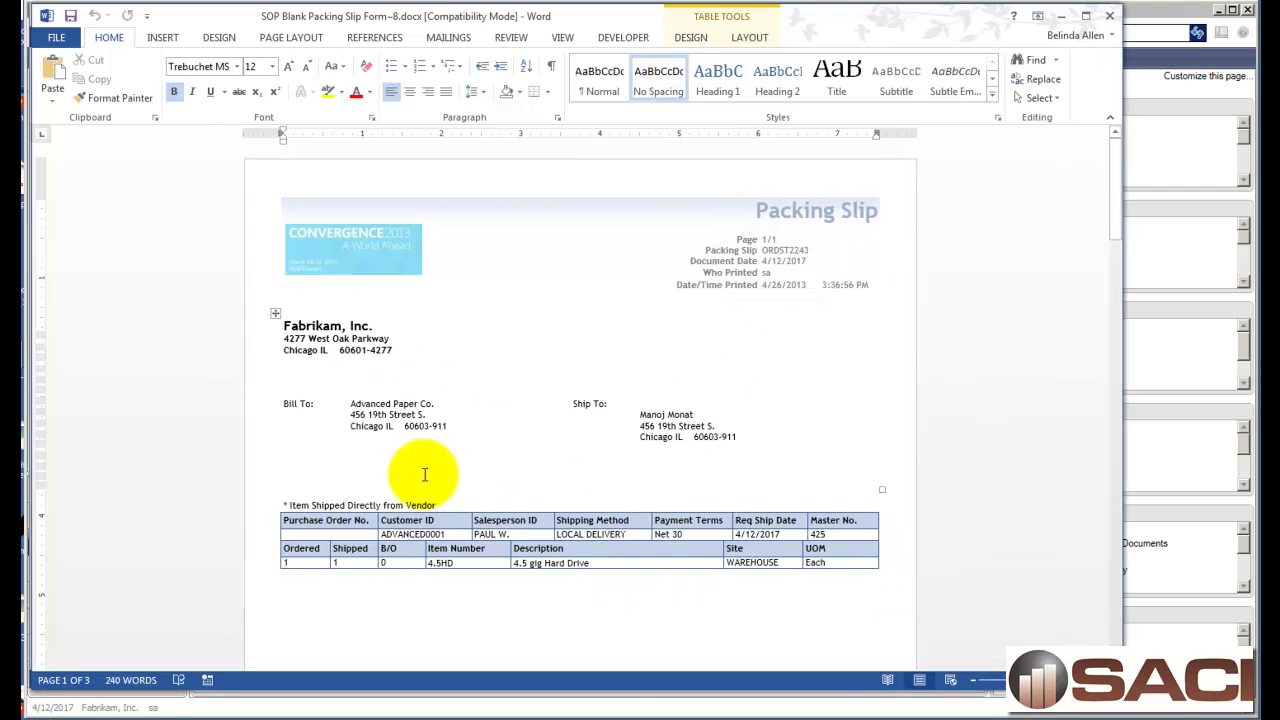
{"action": "scroll", "coordinate": [606, 597], "scroll_direction": "down", "scroll_amount": 15}
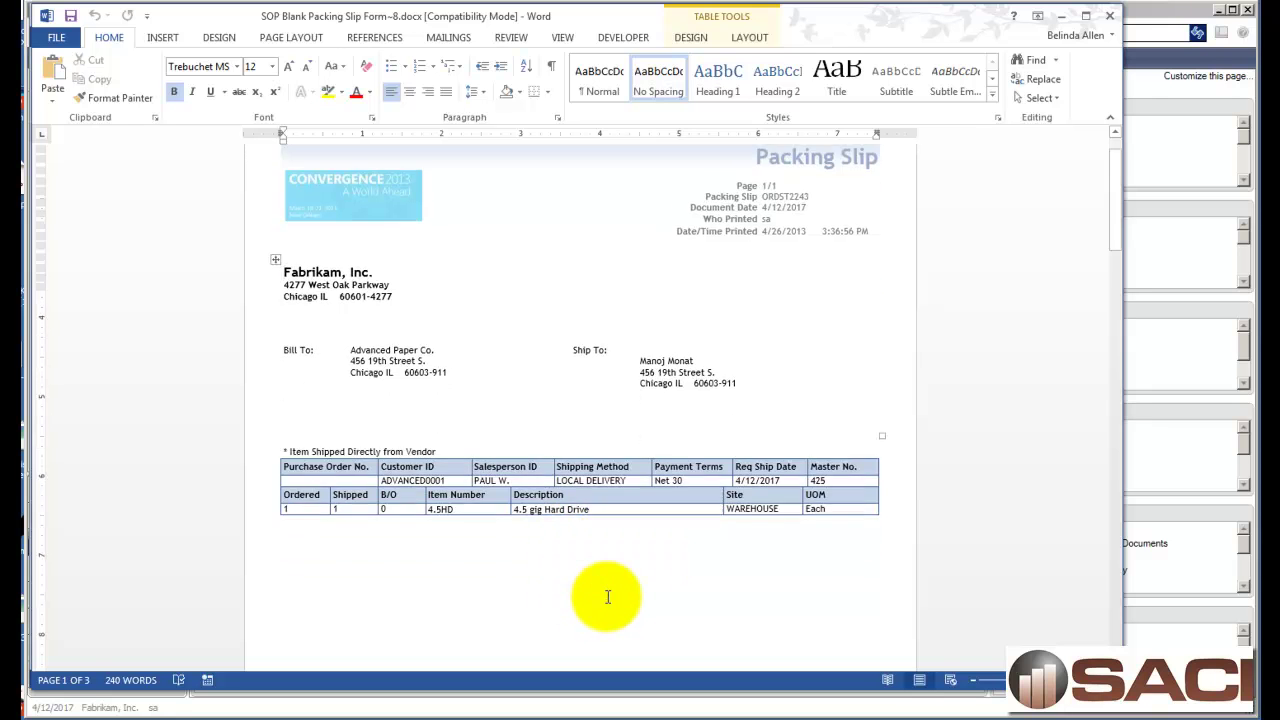
{"action": "scroll", "coordinate": [606, 597], "scroll_direction": "down", "scroll_amount": 15}
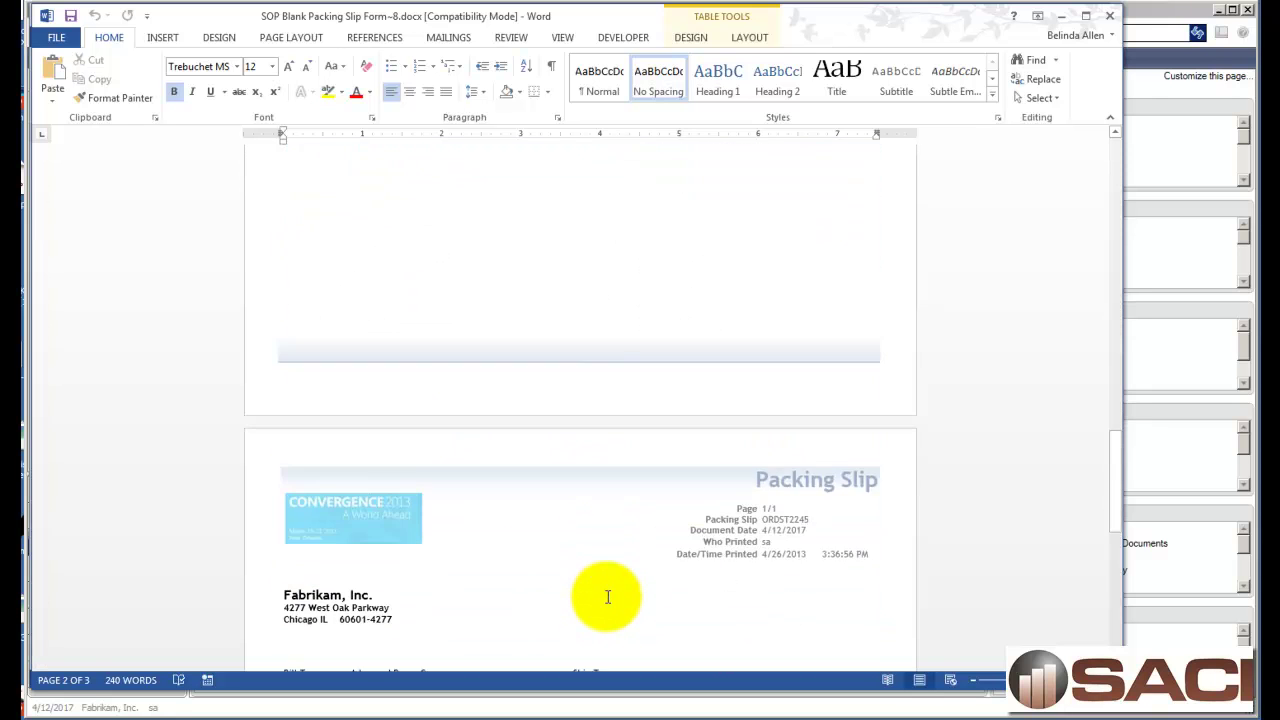
{"action": "key", "text": "ctrl+Home"}
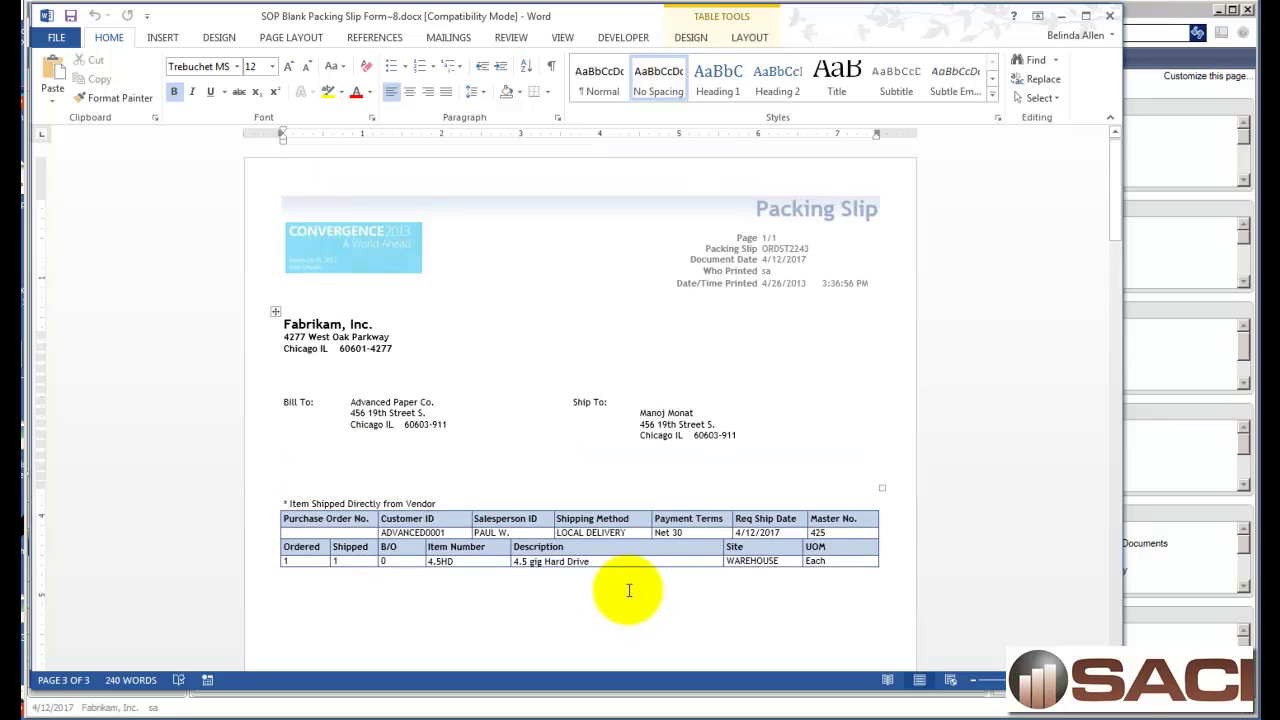
{"action": "left_click", "coordinate": [1110, 18]}
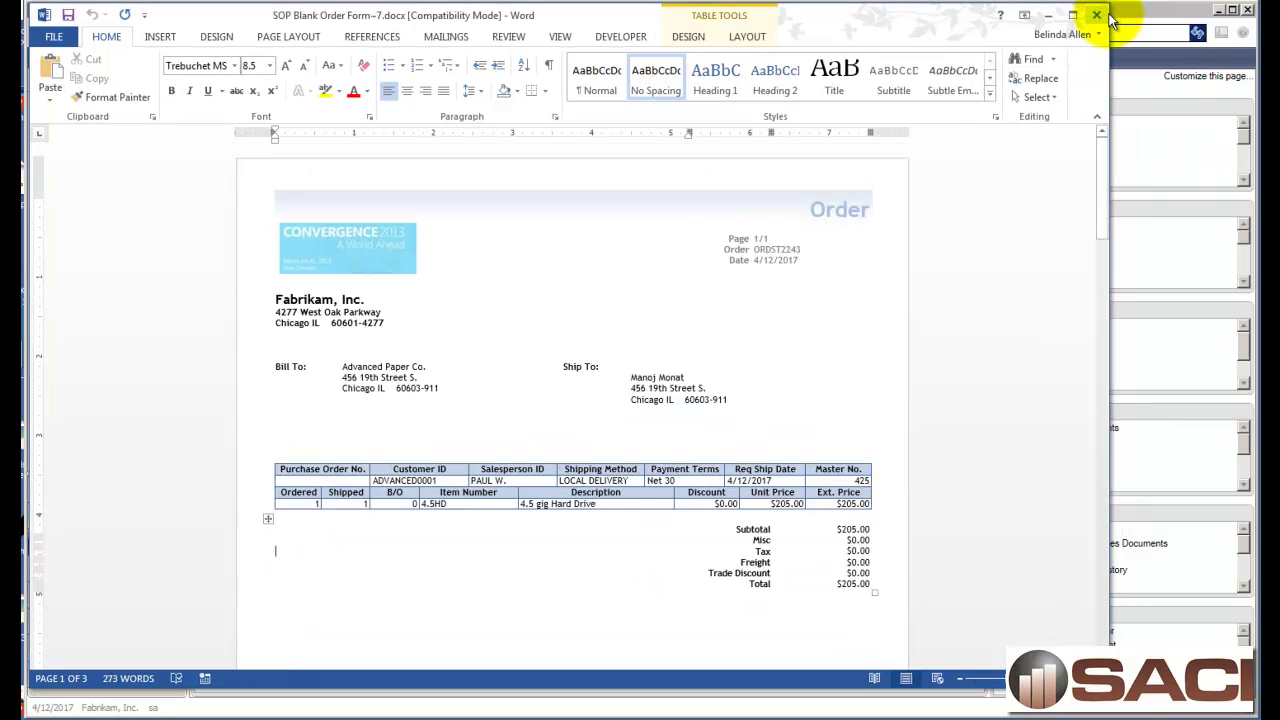
{"action": "left_click", "coordinate": [1100, 15]}
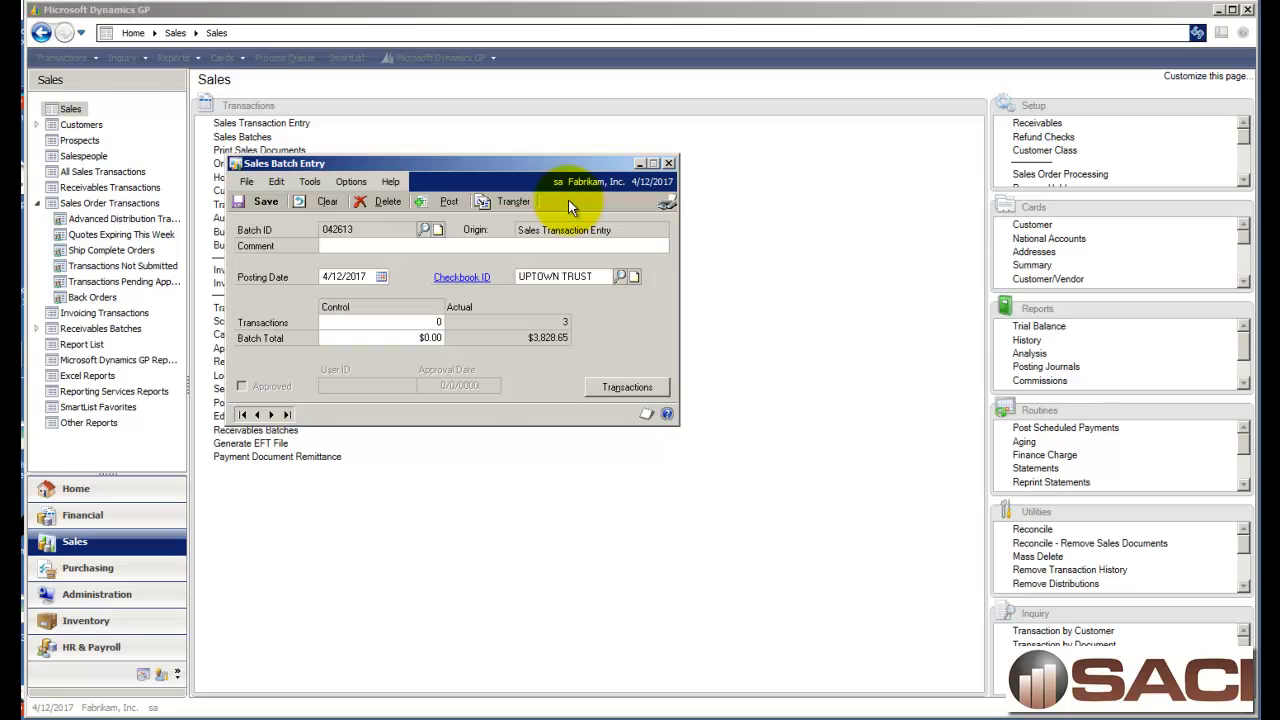
Transfer the batch's orders to invoices, including totals and deposits, and view the SOP Transfer Log on the screen before closing it
{"action": "left_click", "coordinate": [514, 203]}
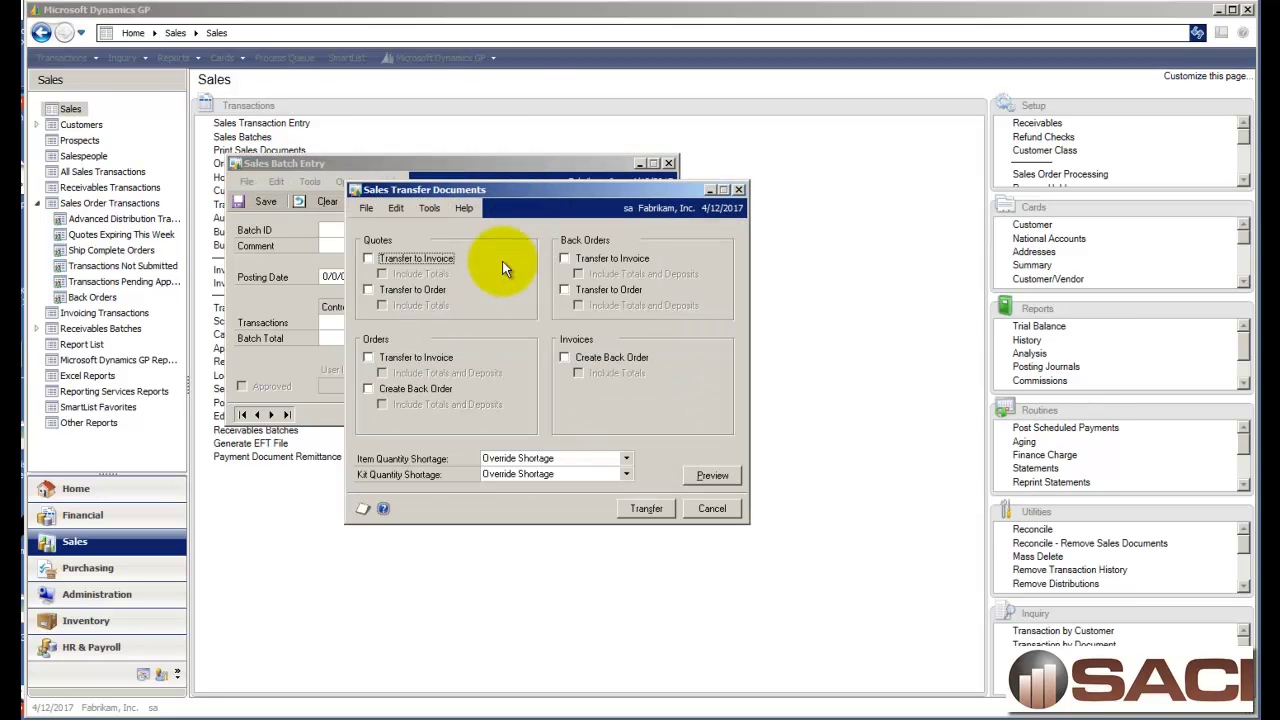
{"action": "left_click", "coordinate": [414, 358]}
{"action": "left_click", "coordinate": [416, 374]}
{"action": "left_click", "coordinate": [655, 509]}
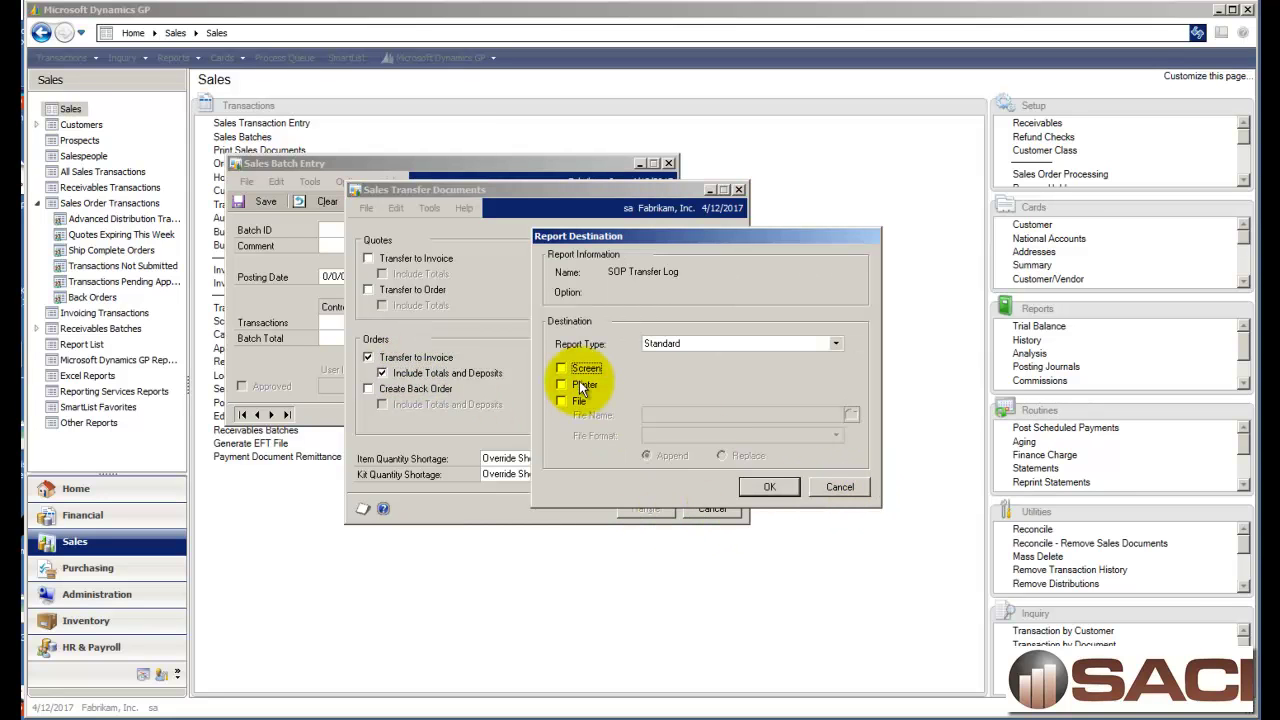
{"action": "left_click", "coordinate": [770, 487]}
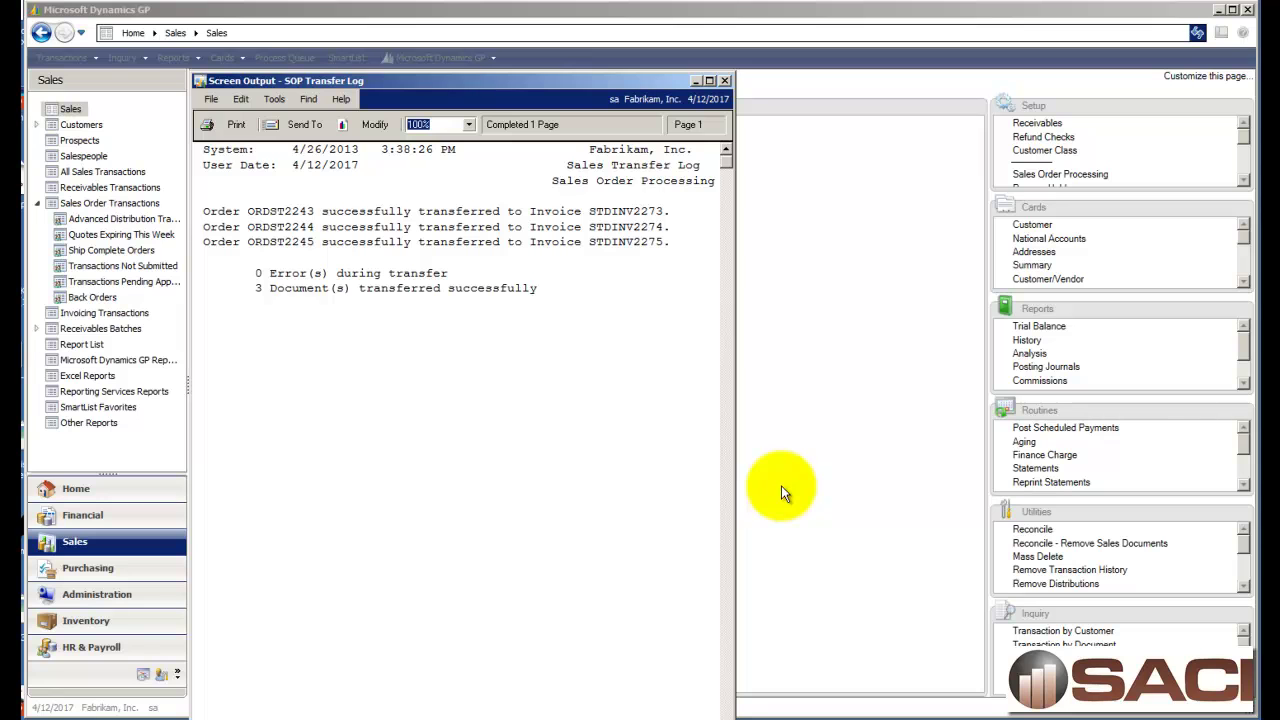
{"action": "left_click", "coordinate": [726, 80]}
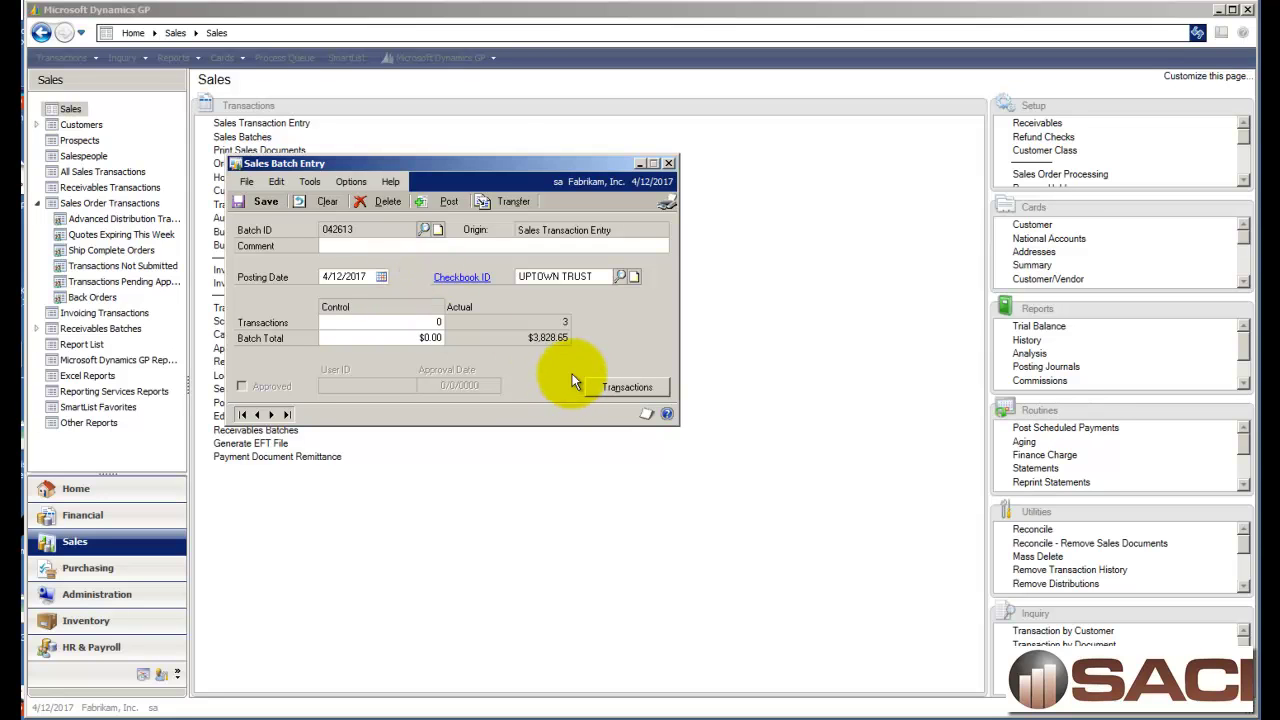
Print the batch's invoices to the screen as a template, with previously printed ones reprinted, and cancel the exception report
{"action": "left_click", "coordinate": [666, 203]}
{"action": "left_click", "coordinate": [295, 331]}
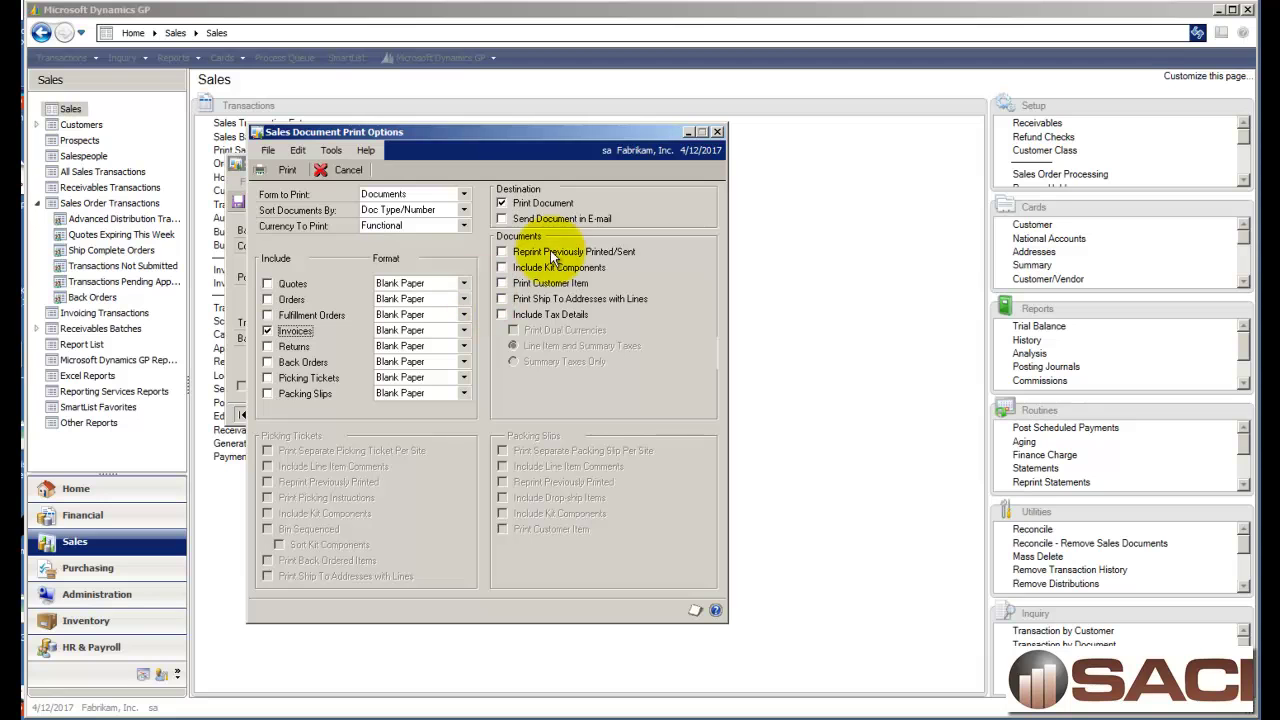
{"action": "left_click", "coordinate": [550, 250]}
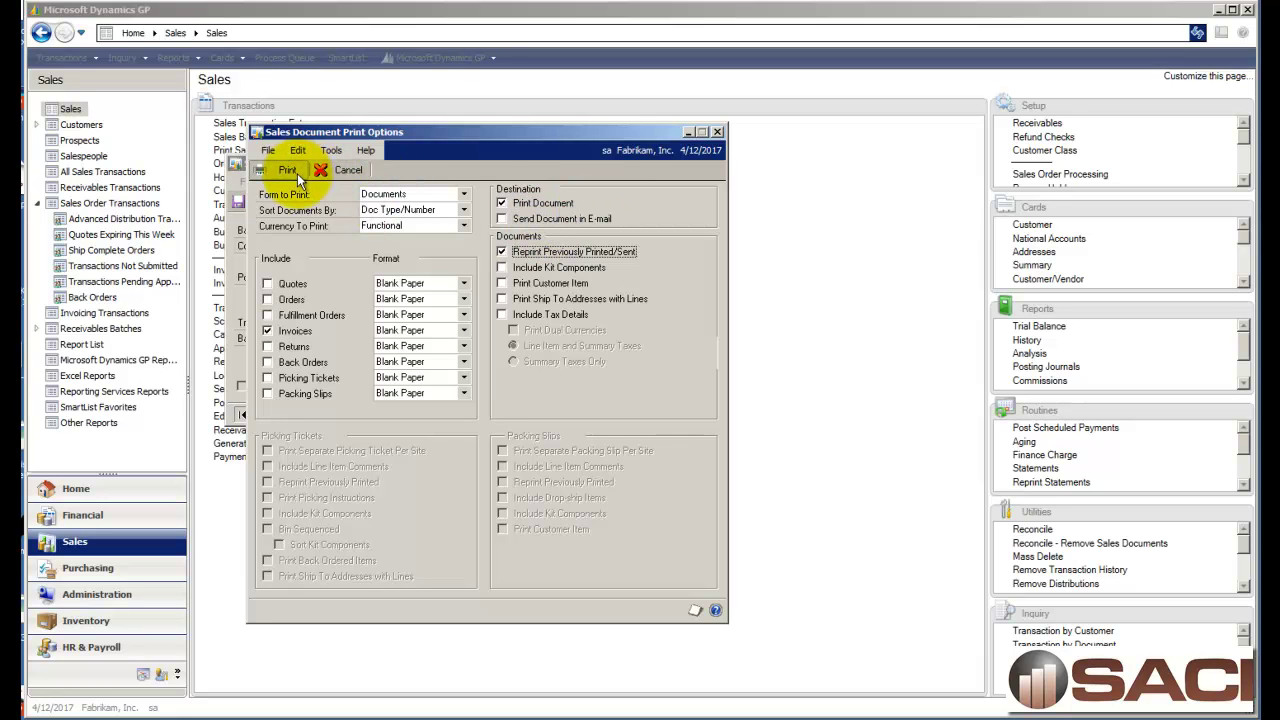
{"action": "left_click", "coordinate": [269, 172]}
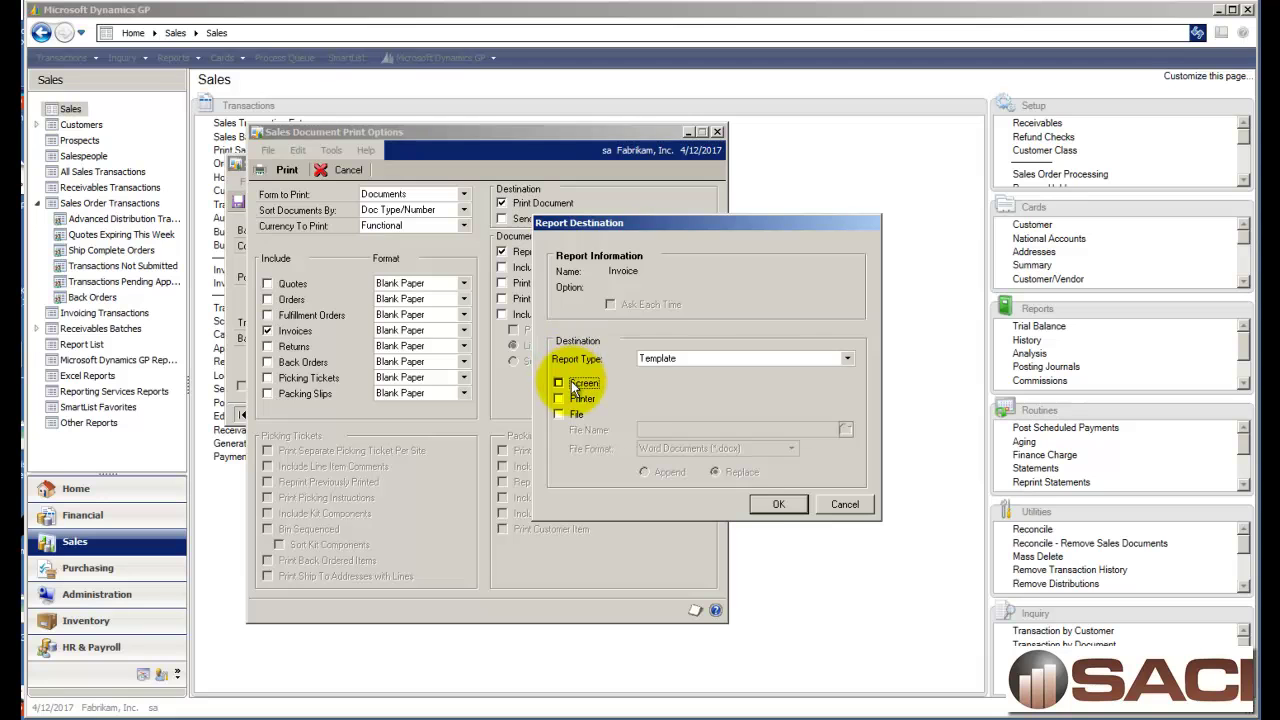
{"action": "left_click", "coordinate": [576, 386]}
{"action": "left_click", "coordinate": [765, 503]}
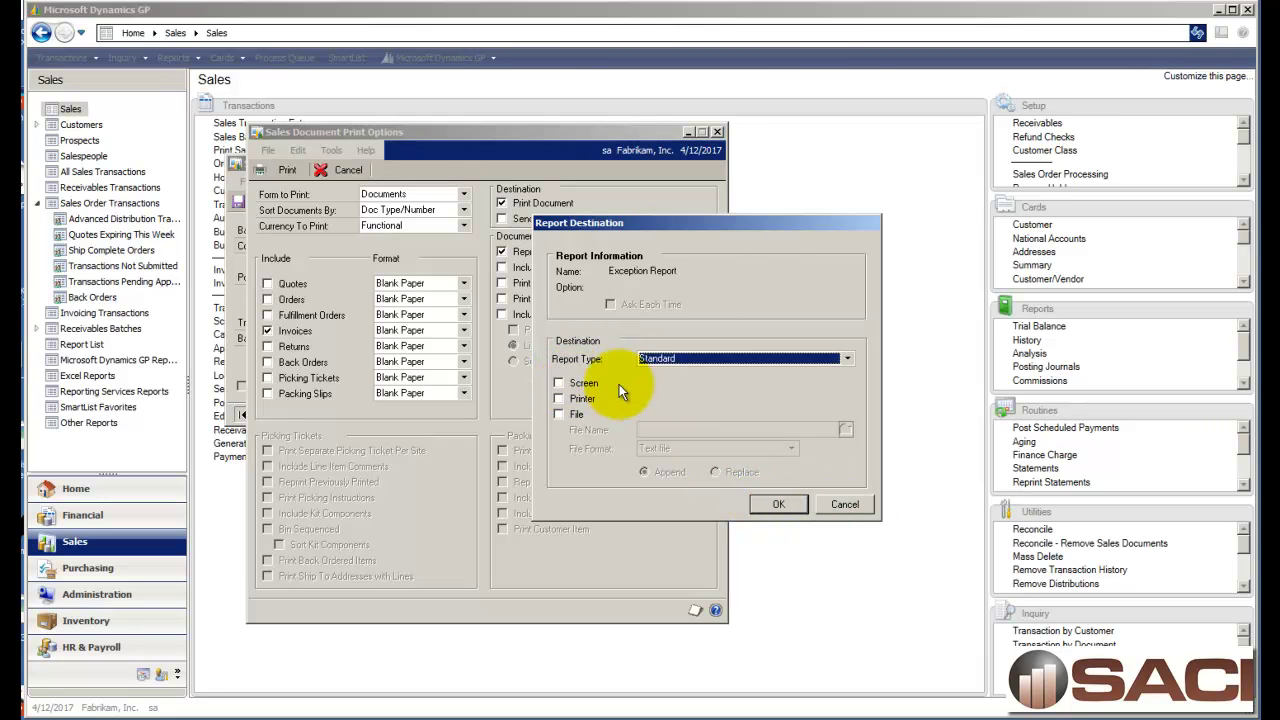
{"action": "left_click", "coordinate": [840, 504]}
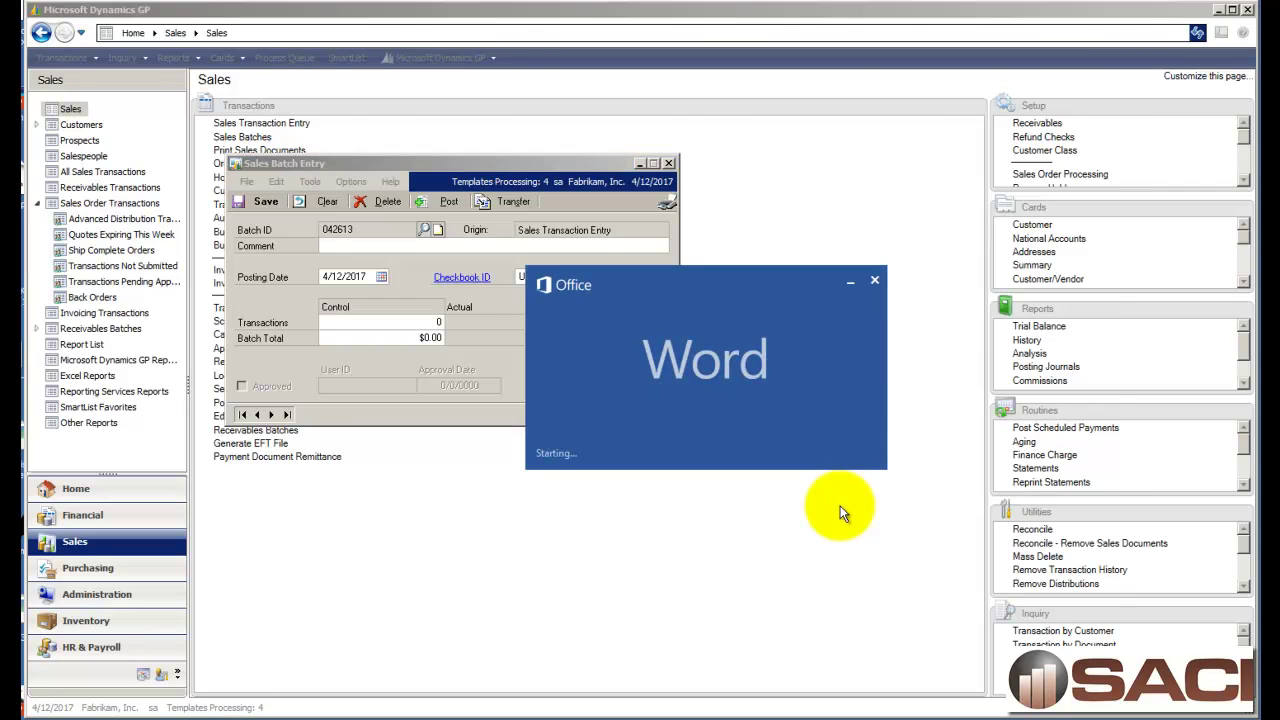
Look through the pages of the printed invoice document in Word and close it
{"action": "scroll", "coordinate": [651, 551], "scroll_direction": "down", "scroll_amount": 20}
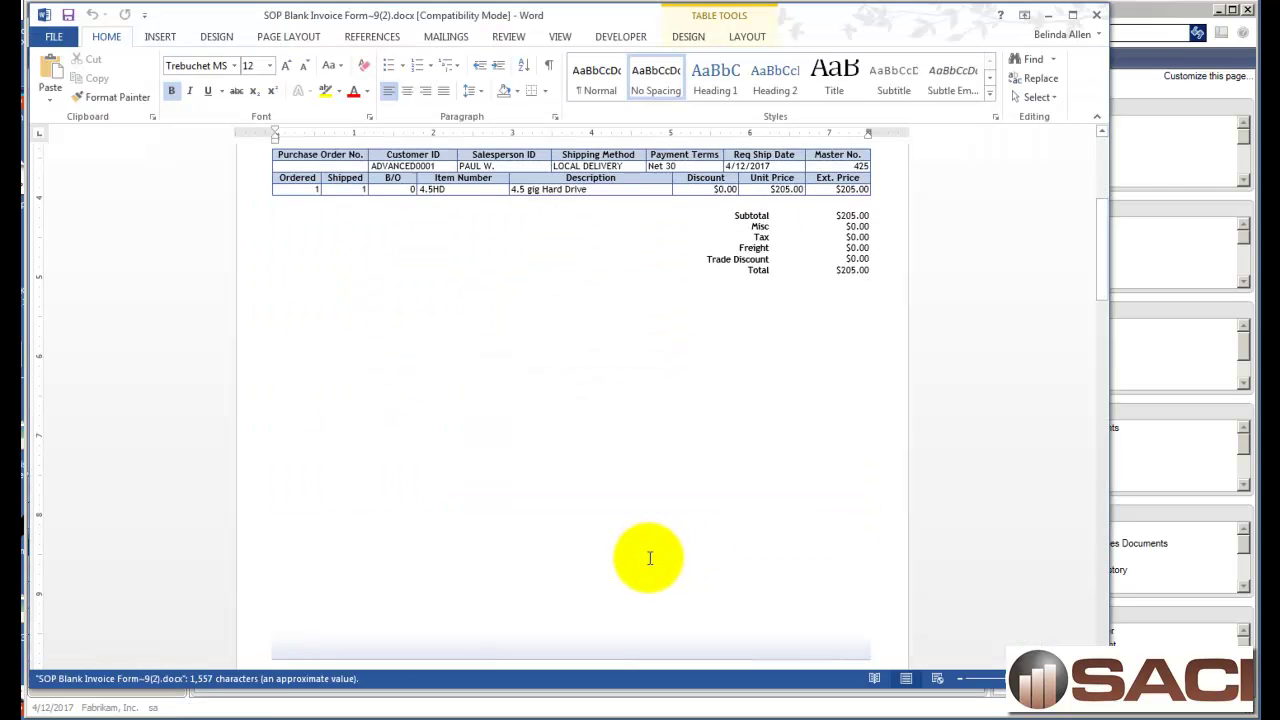
{"action": "scroll", "coordinate": [648, 565], "scroll_direction": "down", "scroll_amount": 20}
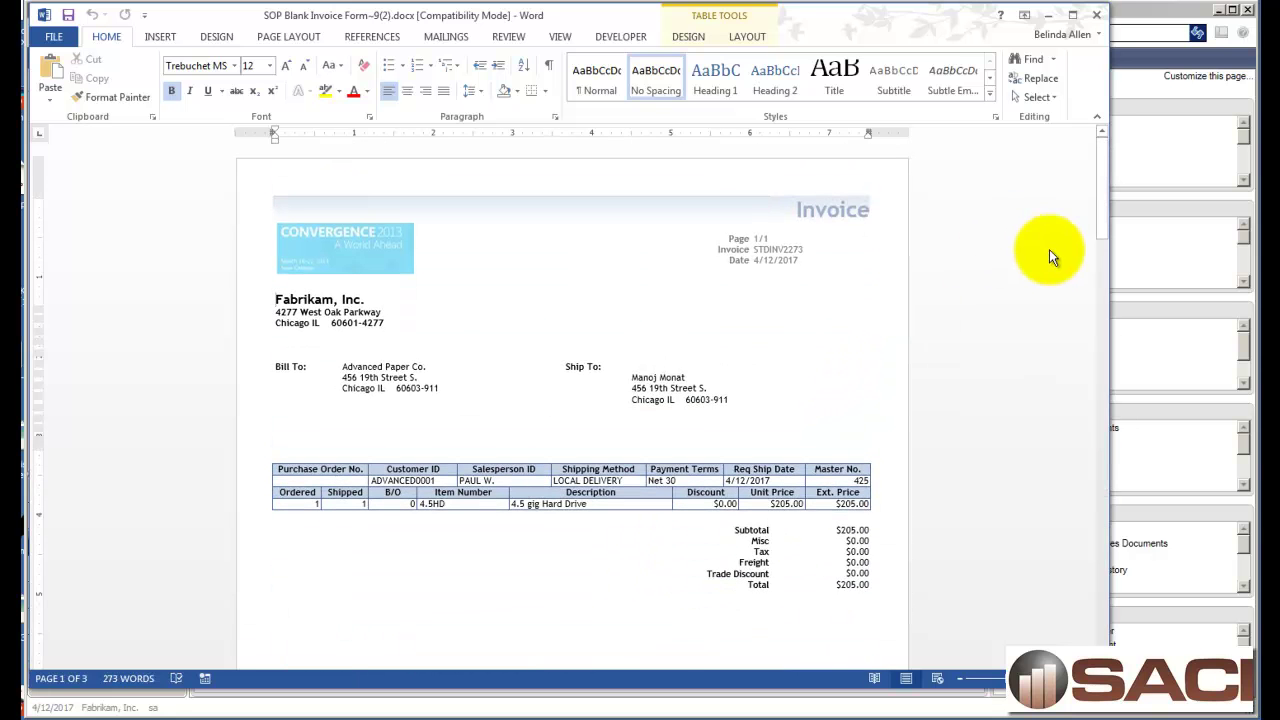
{"action": "left_click", "coordinate": [1096, 14]}
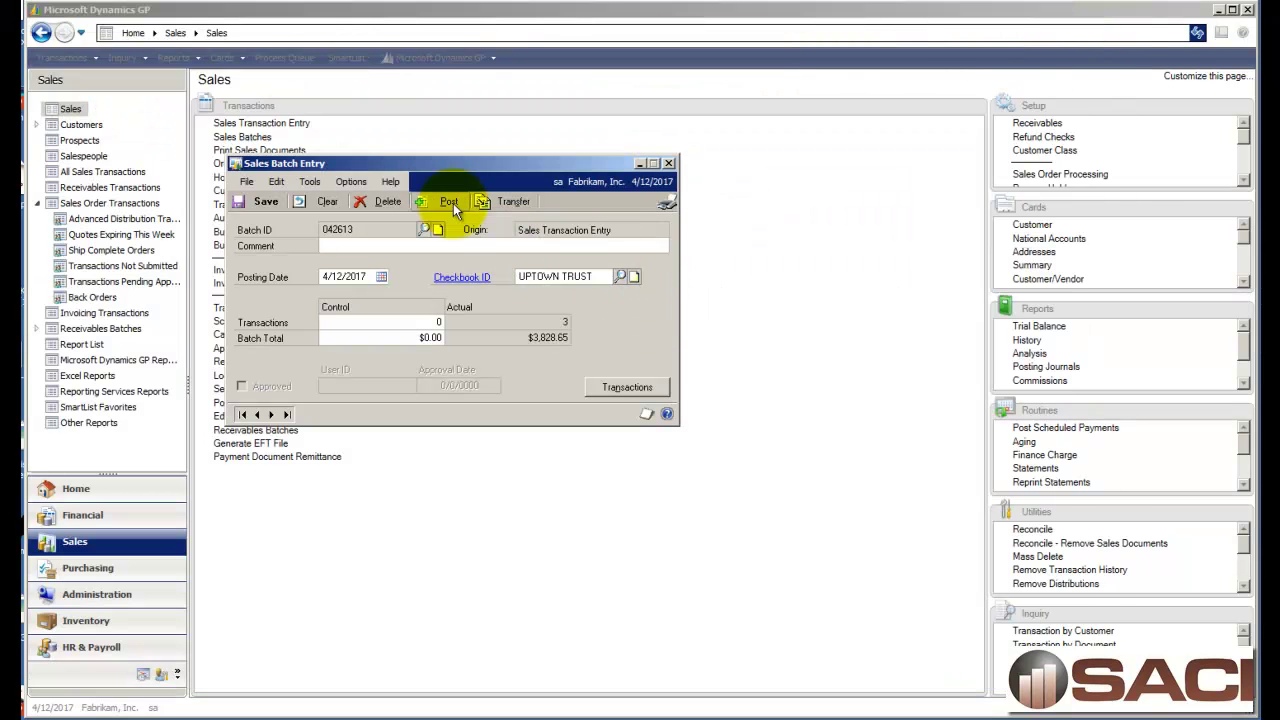
Post the batch and cancel the output of the Sales Posting Journal
{"action": "left_click", "coordinate": [447, 203]}
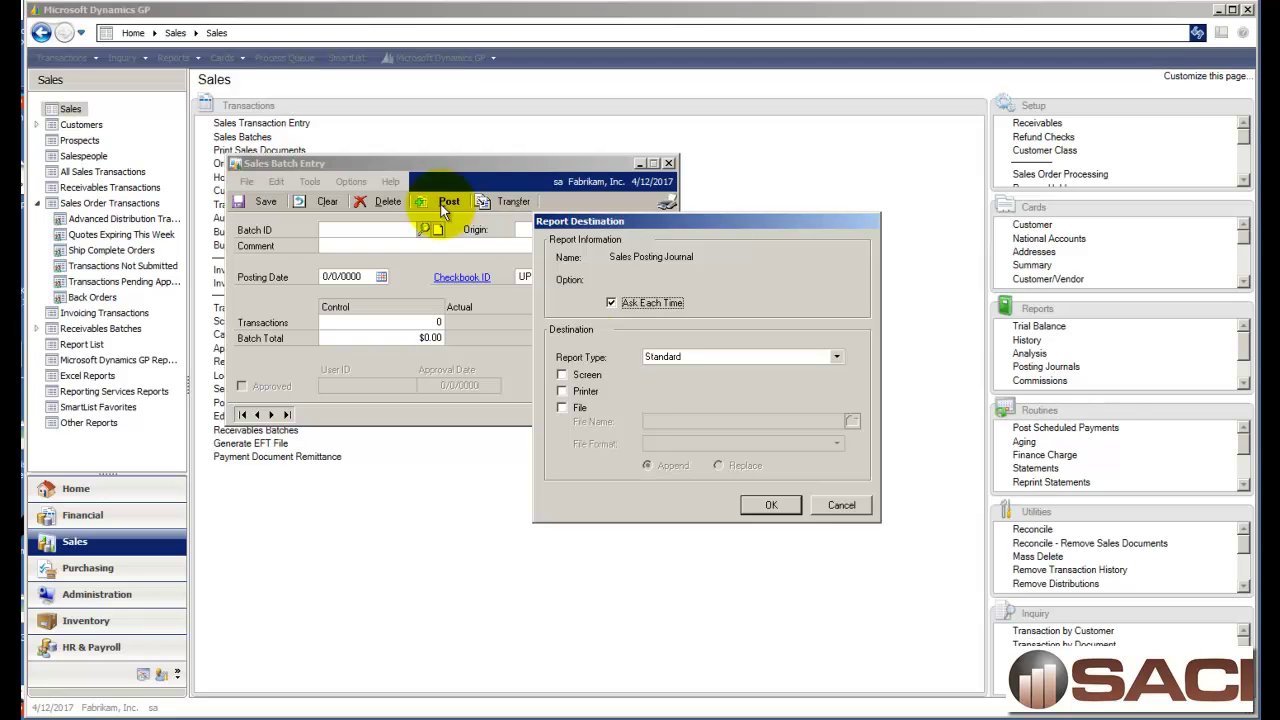
{"action": "left_click", "coordinate": [844, 500]}
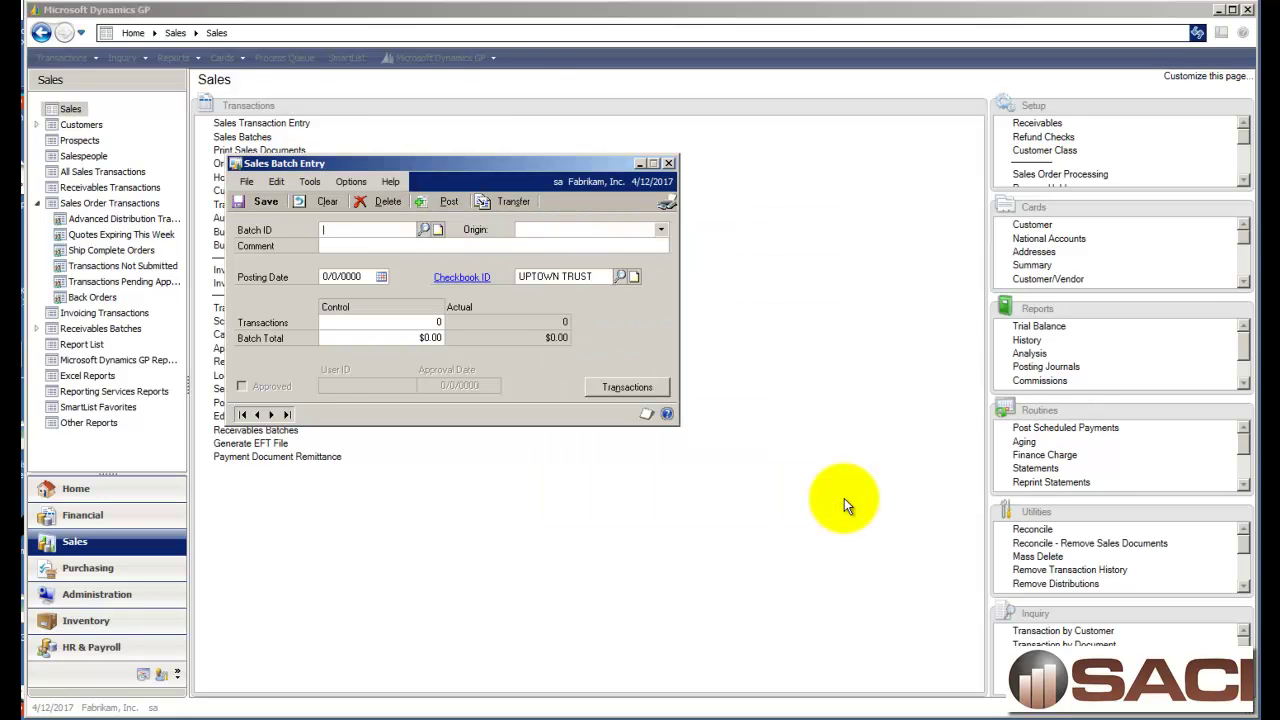